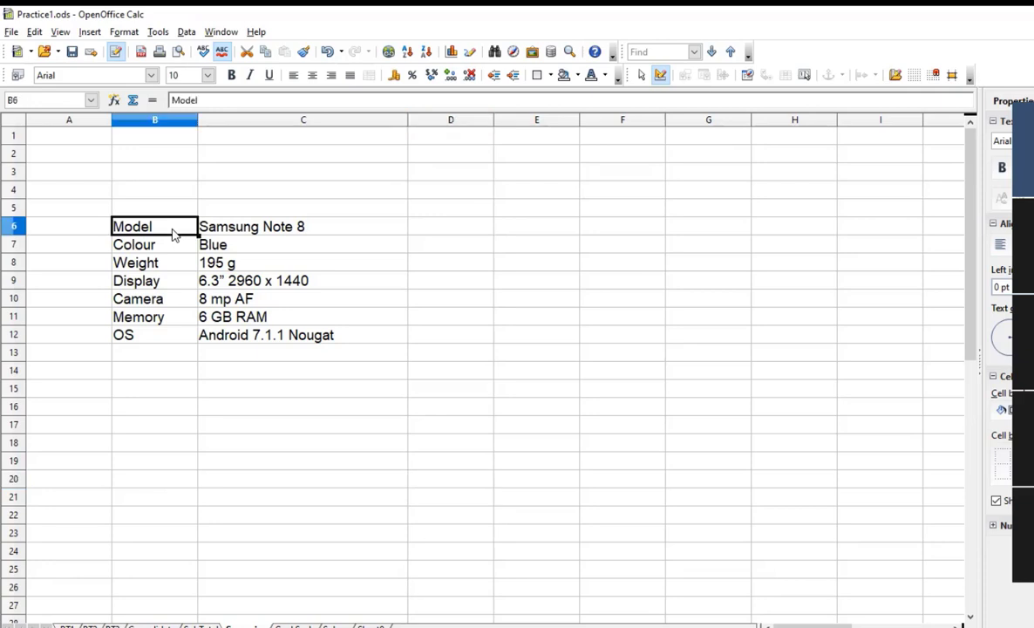
{"action": "left_click", "coordinate": [224, 224]}
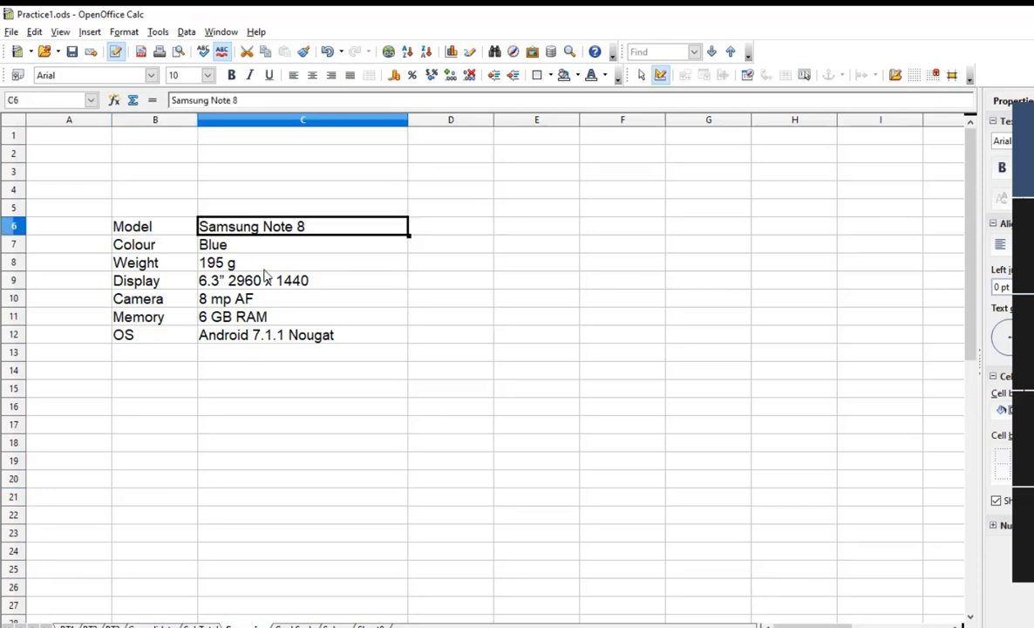
{"action": "left_click", "coordinate": [156, 243]}
{"action": "left_click", "coordinate": [225, 247]}
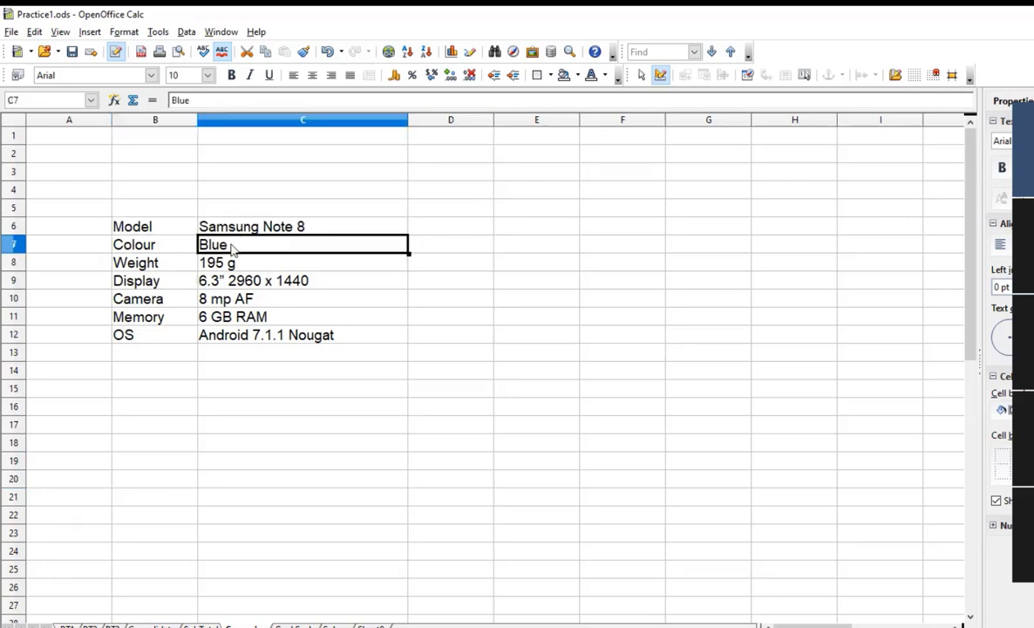
{"action": "left_click", "coordinate": [187, 343]}
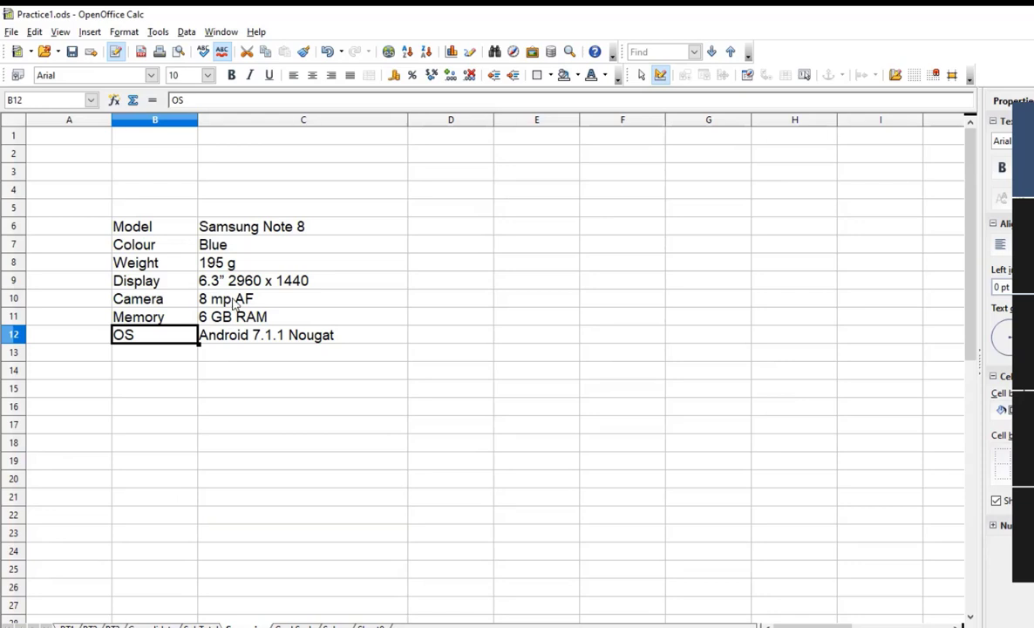
{"action": "left_click_drag", "start_coordinate": [183, 225], "coordinate": [307, 341]}
{"action": "left_click", "coordinate": [308, 371]}
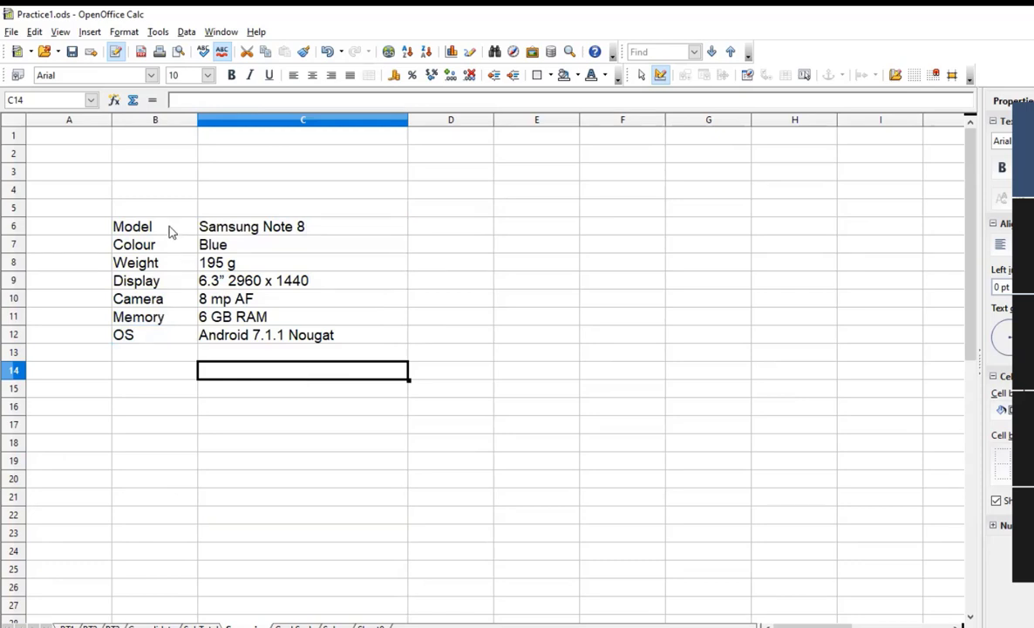
Start a new scenario for the phone specification table in B6:C12 and name it SamsungN8.
{"action": "left_click_drag", "start_coordinate": [171, 229], "coordinate": [281, 340]}
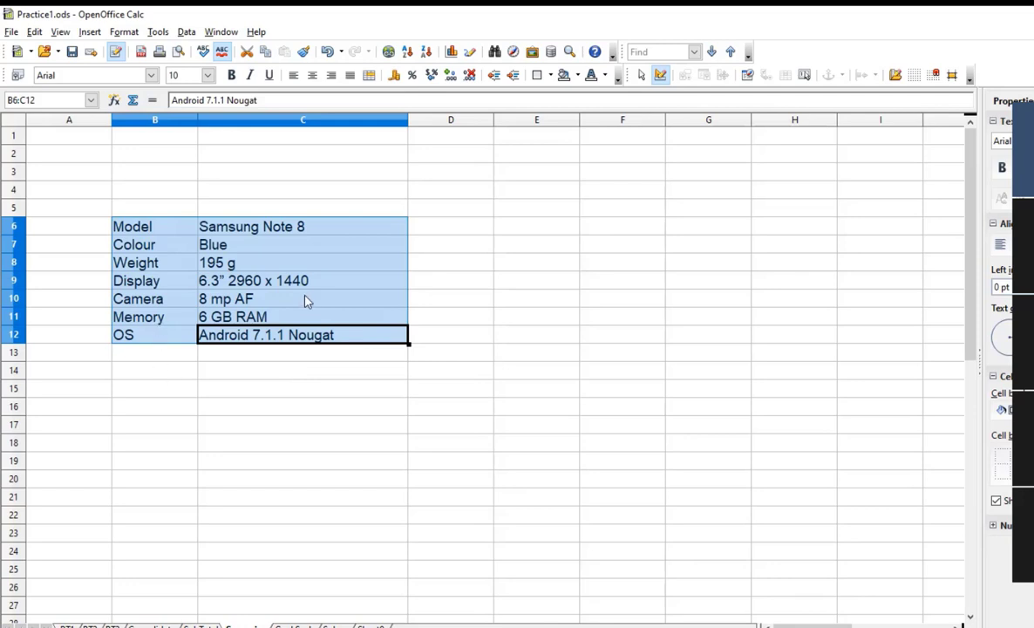
{"action": "left_click", "coordinate": [159, 32]}
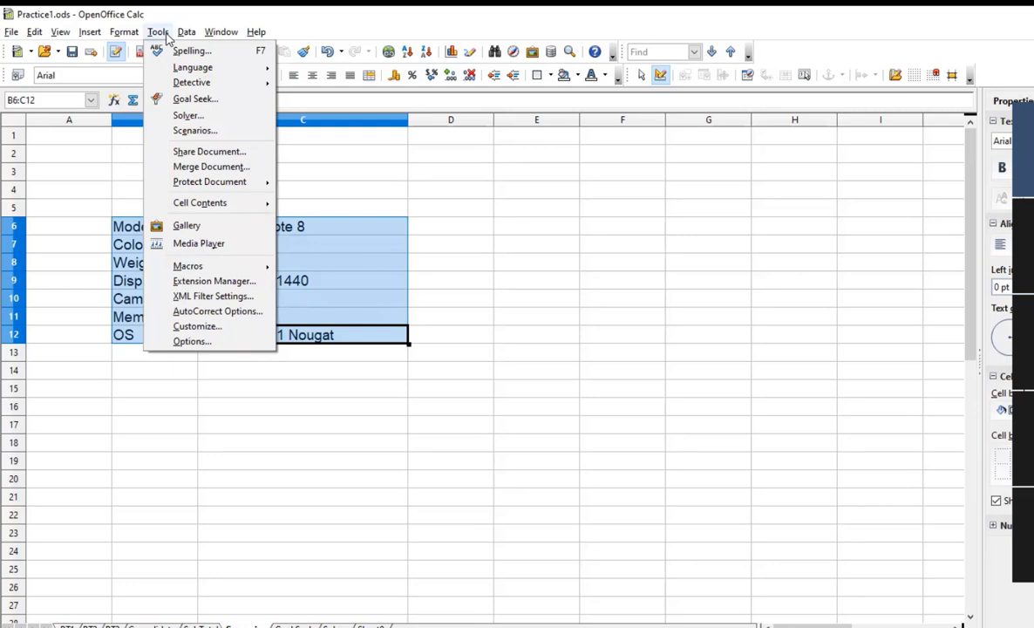
{"action": "mouse_move", "coordinate": [180, 37]}
{"action": "left_click", "coordinate": [157, 133]}
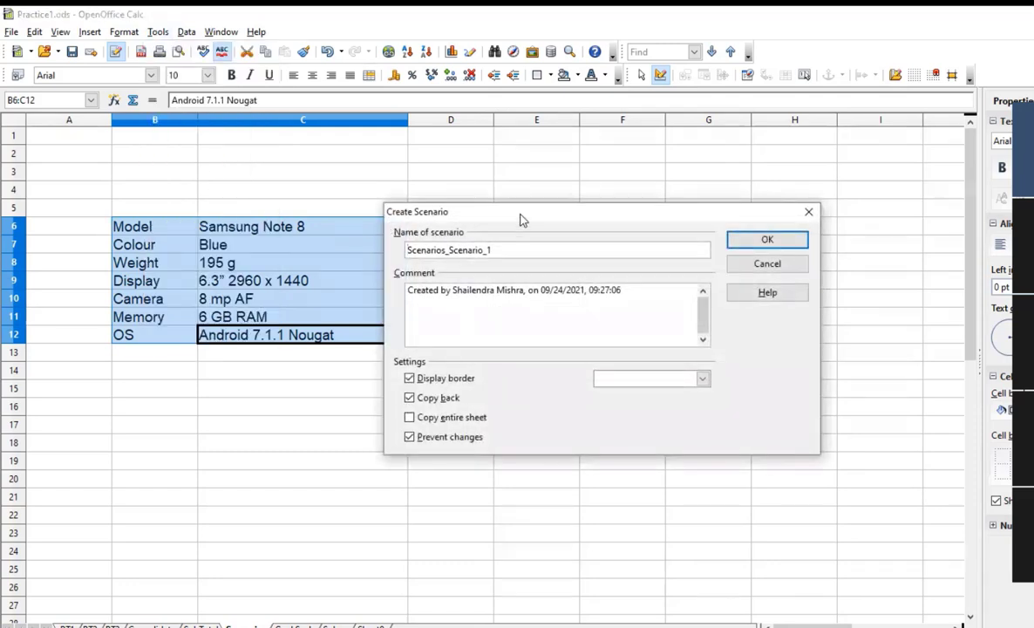
{"action": "left_click_drag", "start_coordinate": [522, 219], "coordinate": [480, 238]}
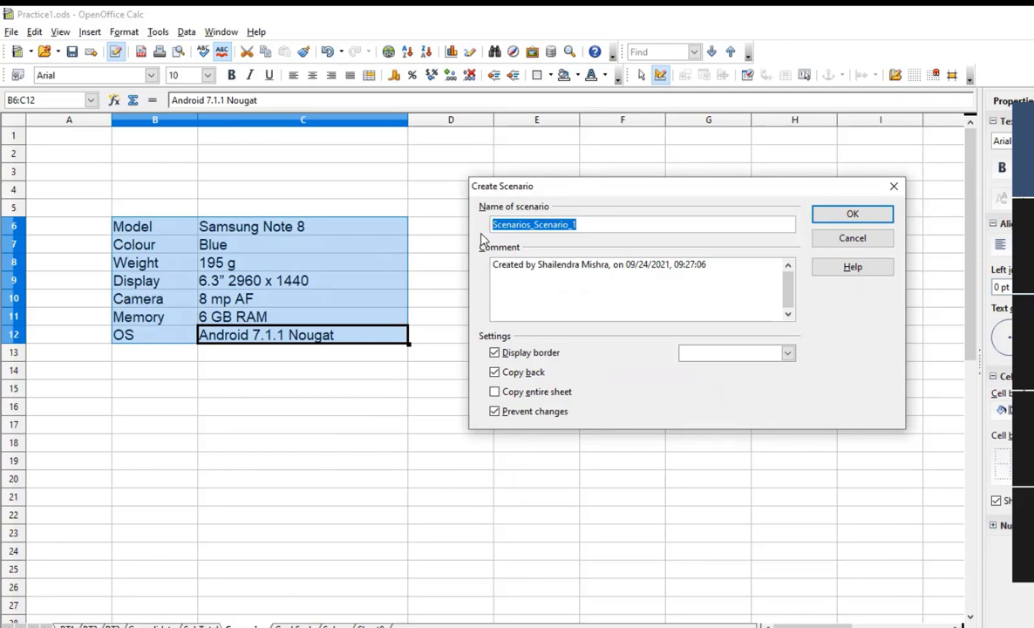
{"action": "type", "text": "S"}
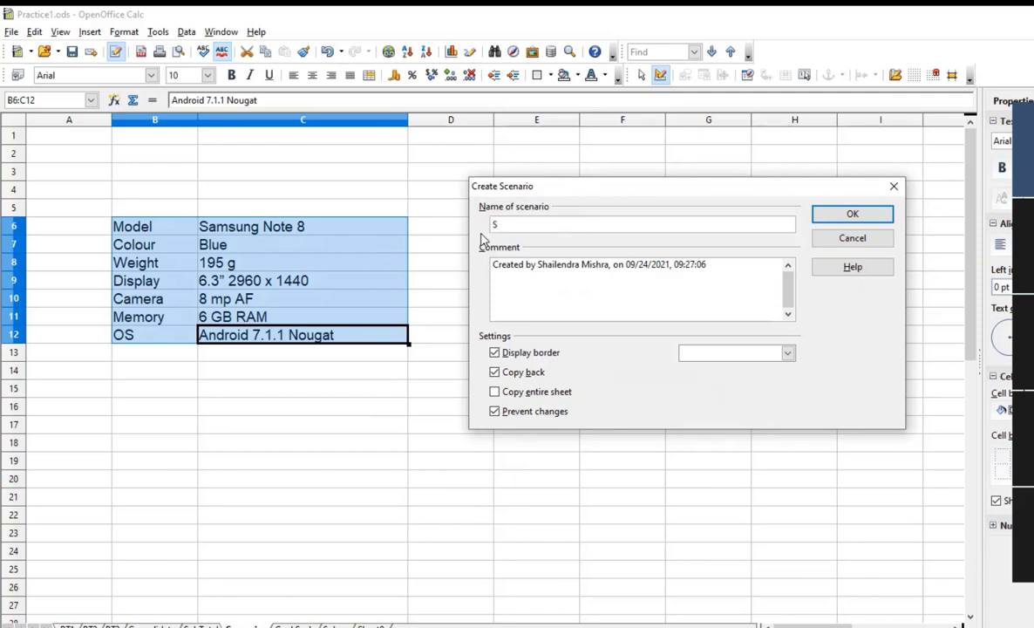
{"action": "type", "text": "amsungN8"}
Turn off Copy back, set the scenario border colour to Turquoise, and create the scenario.
{"action": "left_click", "coordinate": [619, 284]}
{"action": "left_click", "coordinate": [523, 374]}
{"action": "left_click", "coordinate": [523, 373]}
{"action": "left_click", "coordinate": [537, 376]}
{"action": "left_click", "coordinate": [790, 353]}
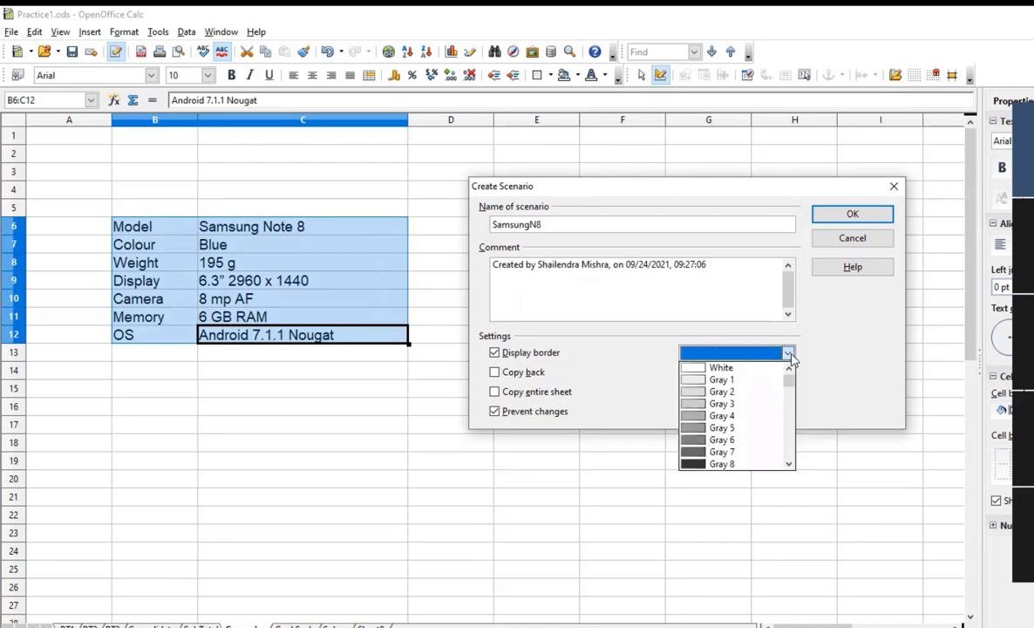
{"action": "left_click_drag", "start_coordinate": [787, 381], "coordinate": [790, 390]}
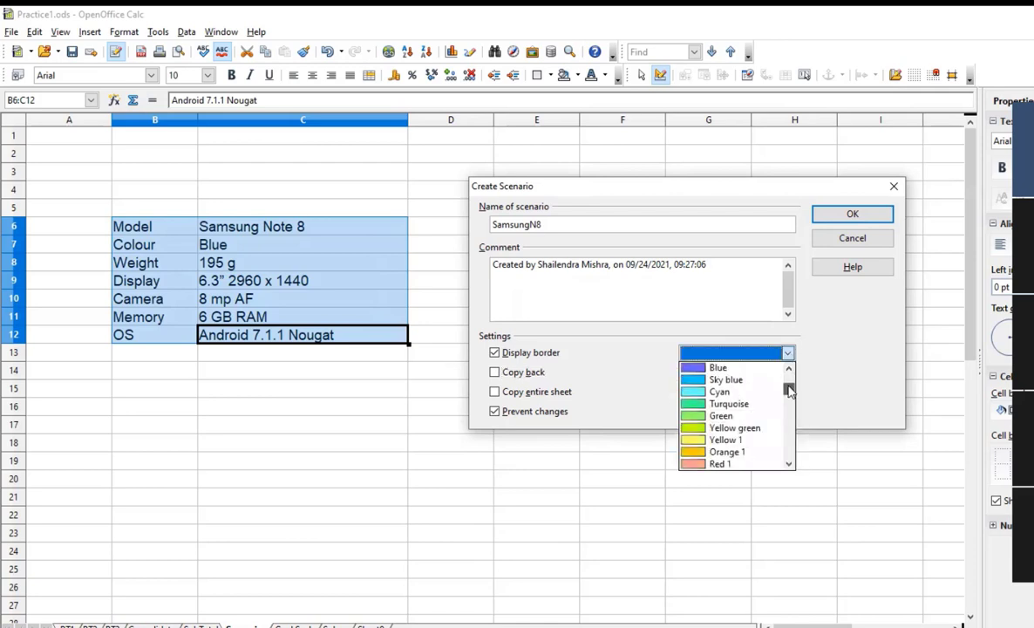
{"action": "left_click", "coordinate": [729, 405]}
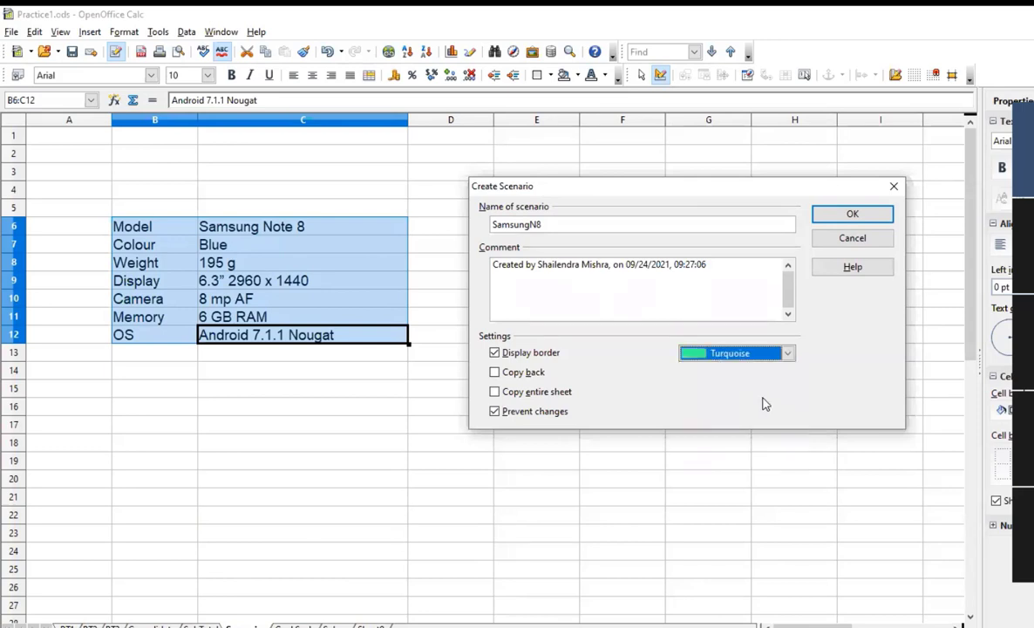
{"action": "left_click", "coordinate": [883, 217]}
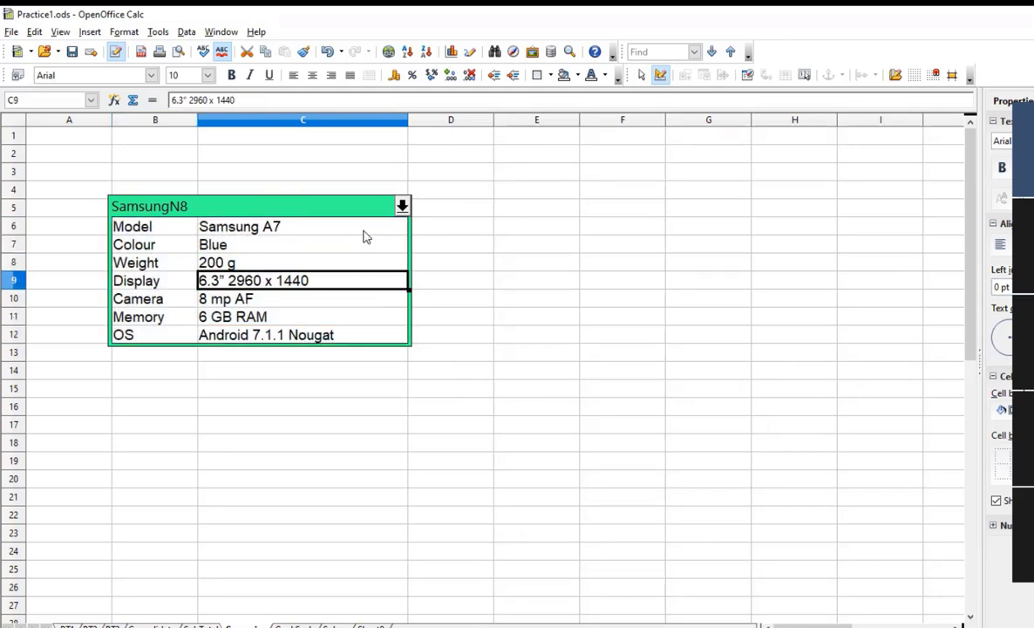
Change the Camera value in C10 to 16 mp AF.
{"action": "key", "text": "Down"}
{"action": "key", "text": "F2"}
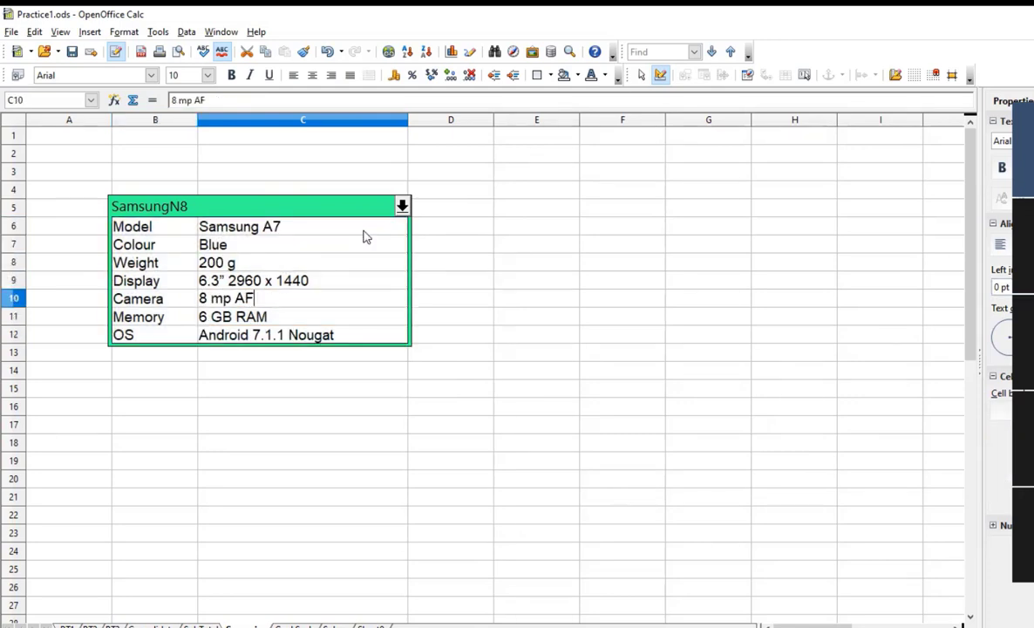
{"action": "key", "text": "Left"}
{"action": "key", "text": "Home"}
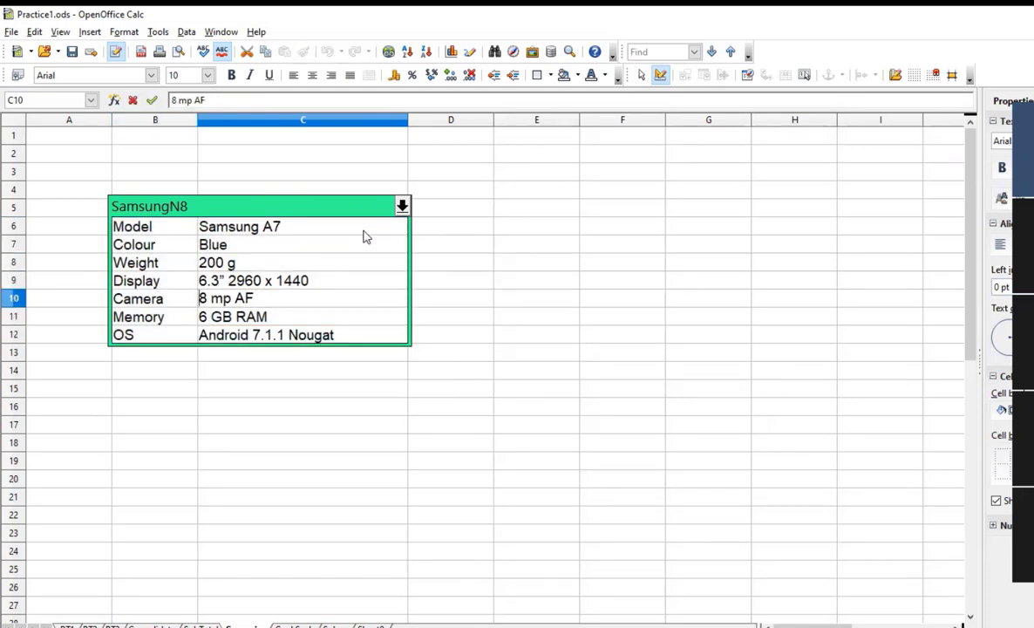
{"action": "type", "text": "16"}
{"action": "key", "text": "Delete"}
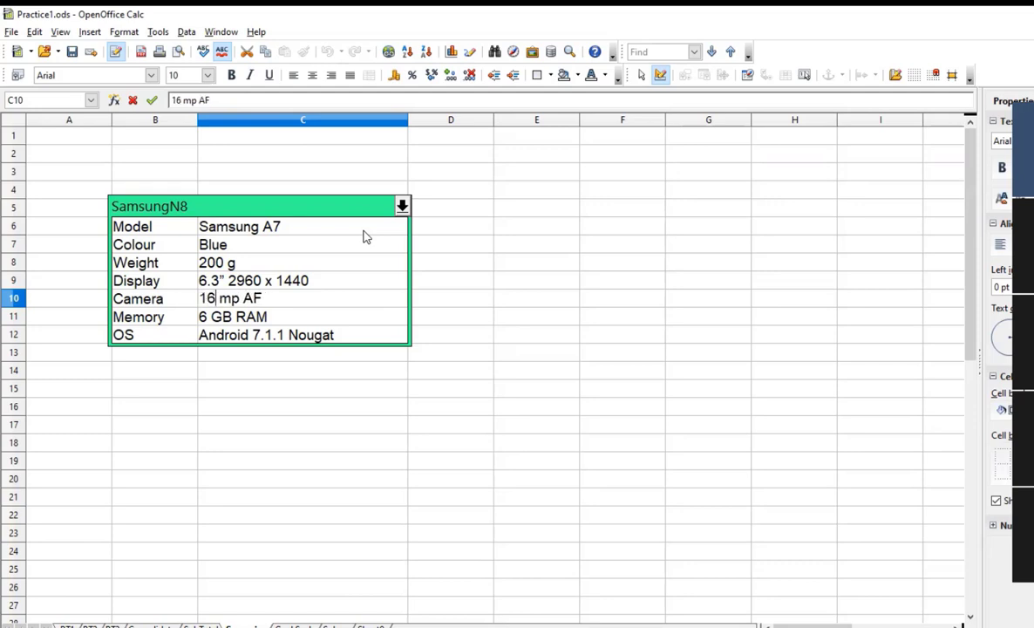
{"action": "key", "text": "Return"}
Set the Memory value in C11 to 4 GB RAM and the OS value in C12 to Android 7.2.1.
{"action": "key", "text": "F2"}
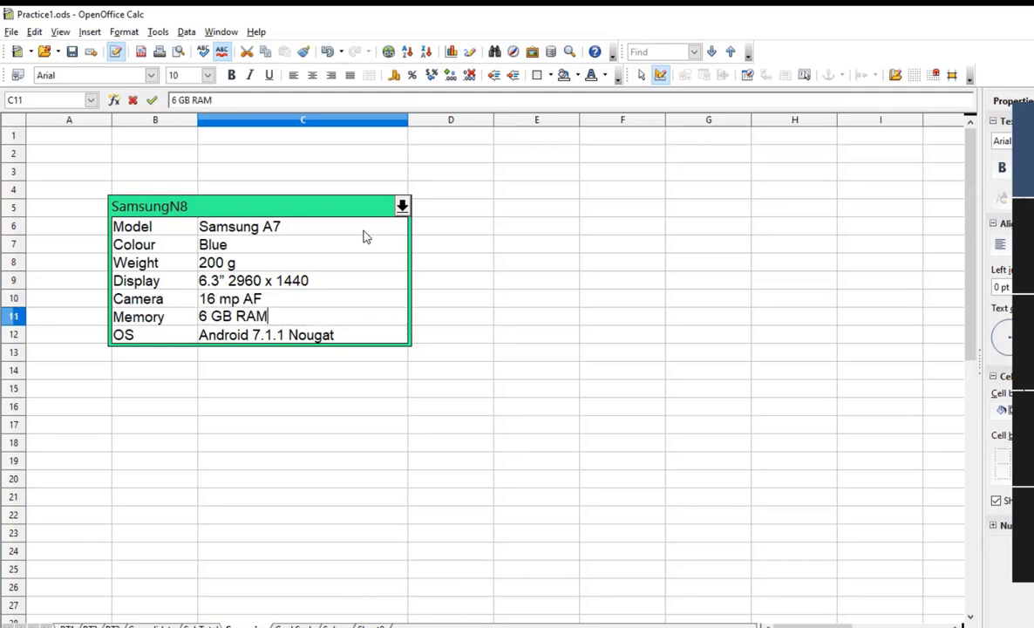
{"action": "key", "text": "Left"}
{"action": "key", "text": "Left"}
{"action": "key", "text": "Left"}
{"action": "key", "text": "Left"}
{"action": "key", "text": "Left"}
{"action": "key", "text": "Left"}
{"action": "key", "text": "Left"}
{"action": "key", "text": "Left"}
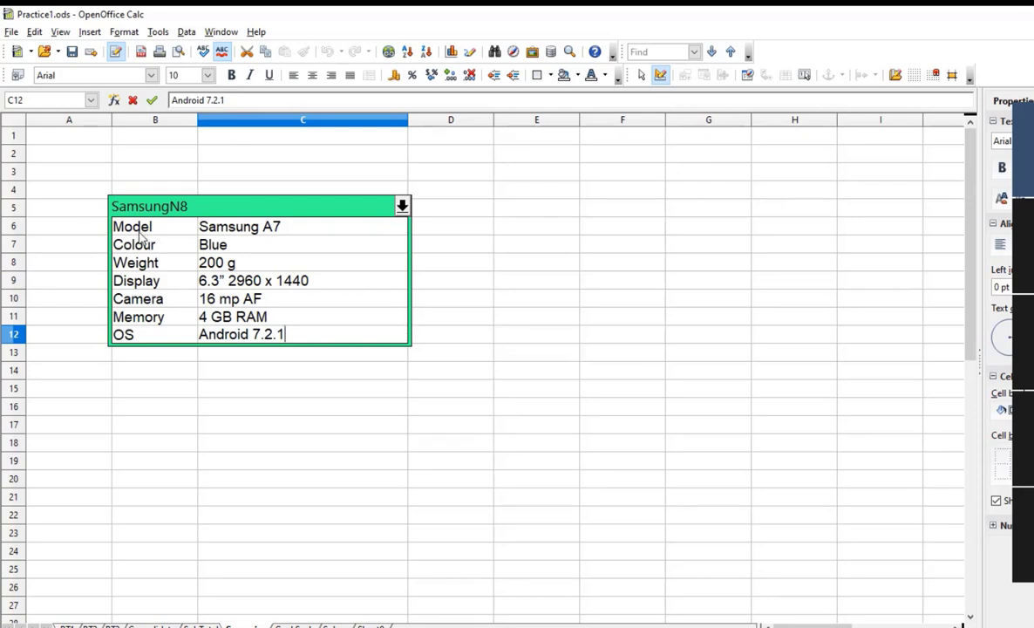
Start a second scenario for the edited table in B6:C12 and name it SamsungA7.
{"action": "left_click_drag", "start_coordinate": [122, 226], "coordinate": [305, 333]}
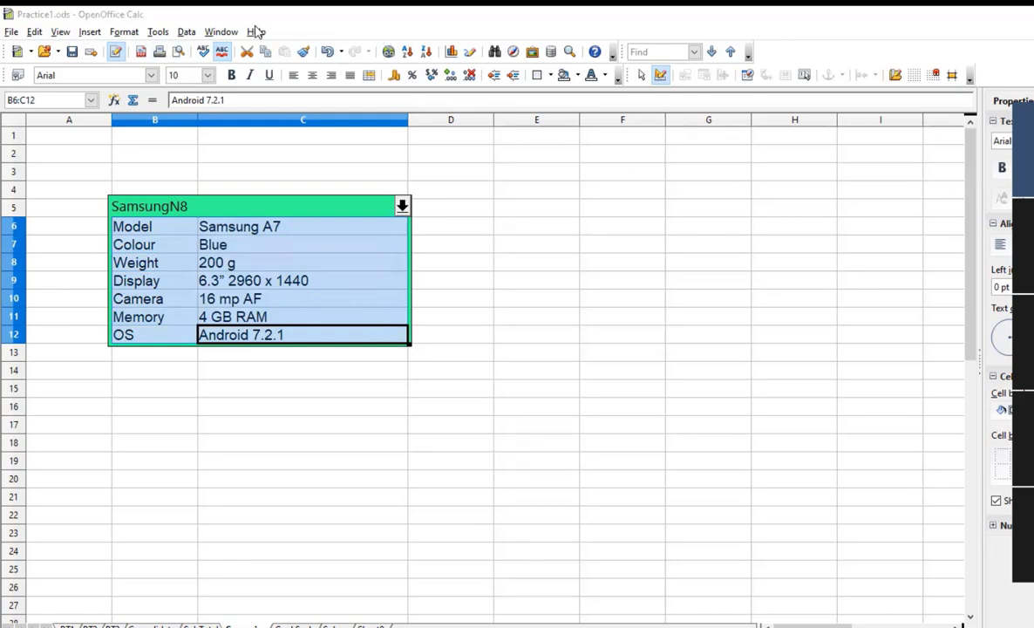
{"action": "left_click", "coordinate": [157, 33]}
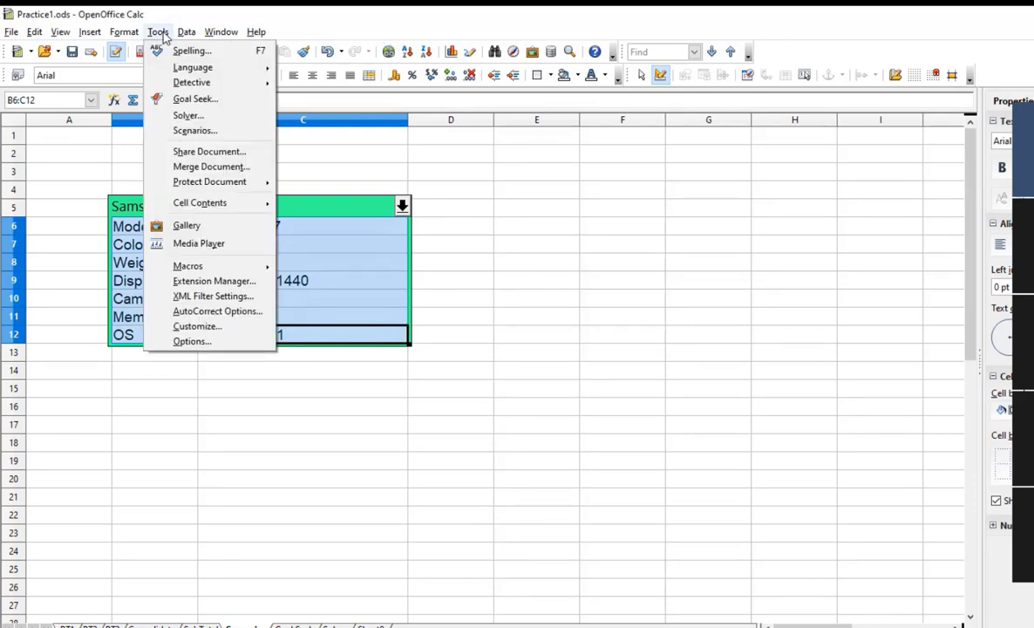
{"action": "left_click", "coordinate": [179, 132]}
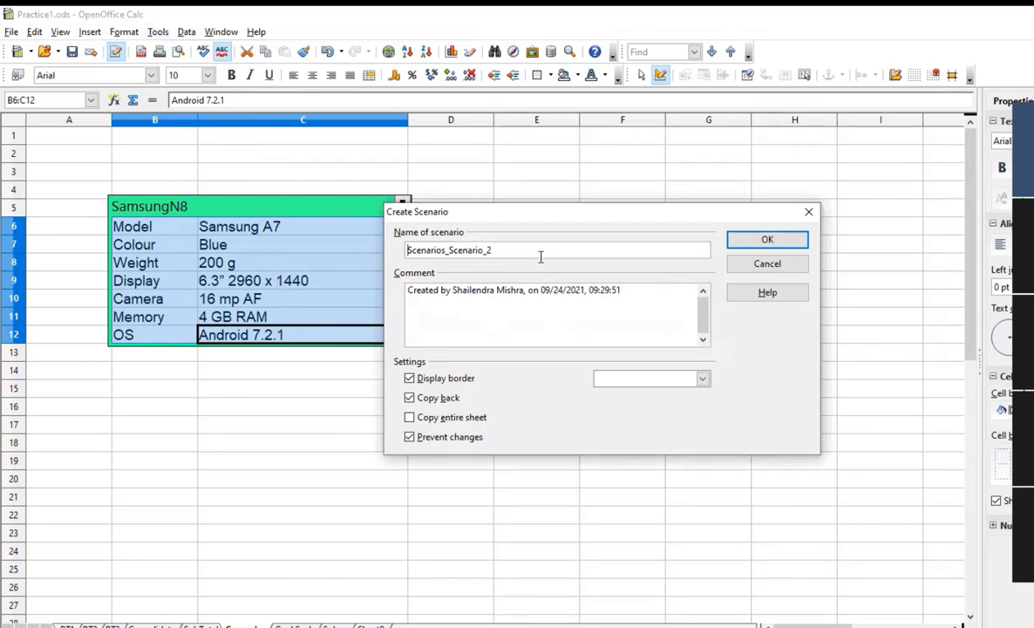
{"action": "left_click_drag", "start_coordinate": [515, 250], "coordinate": [377, 254]}
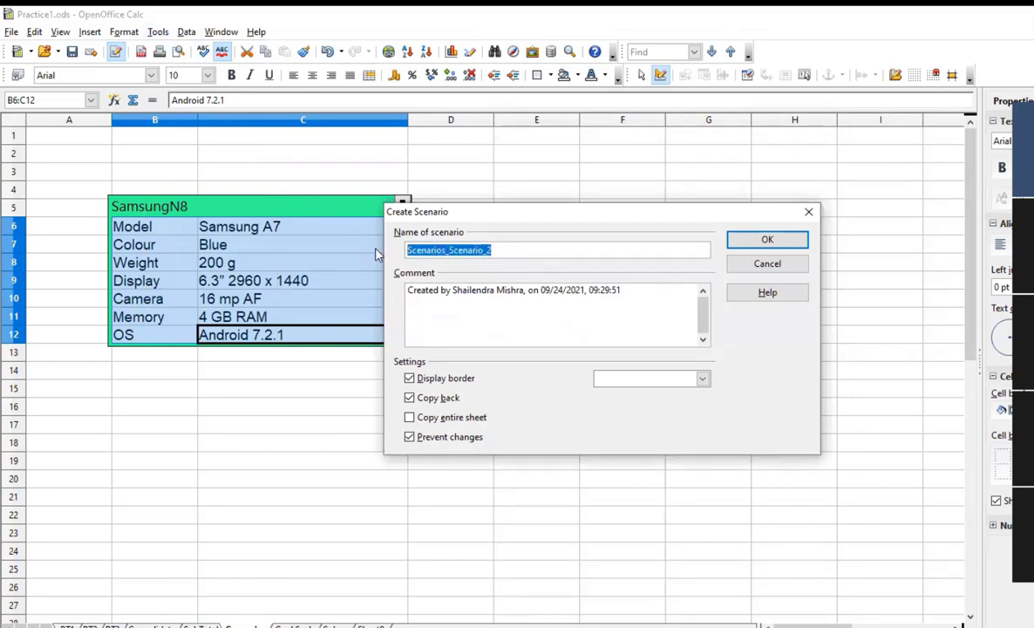
{"action": "type", "text": "Samsung"}
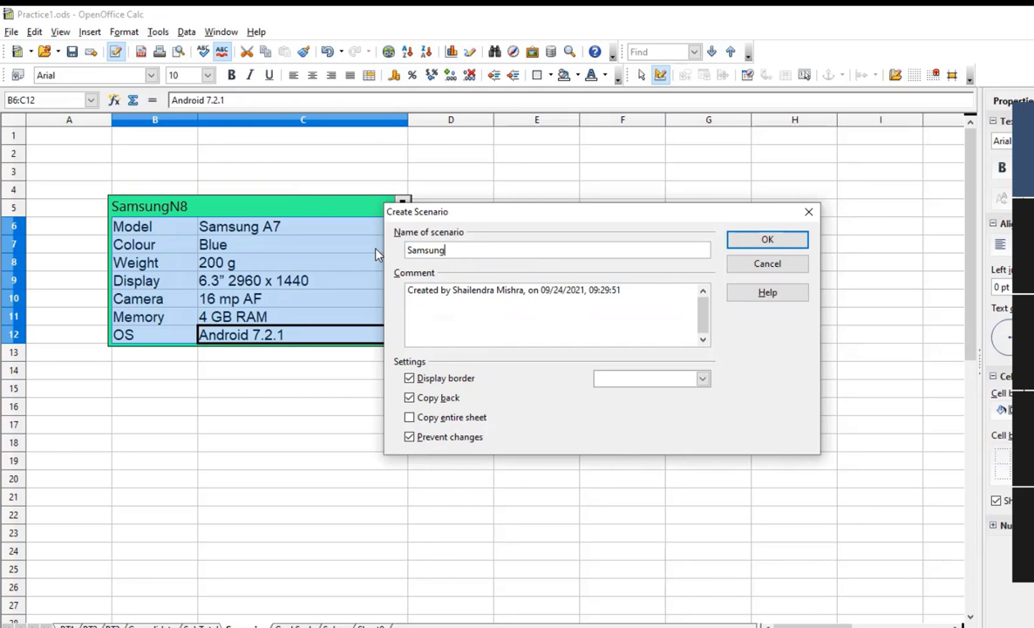
{"action": "type", "text": "A7"}
Disable Copy back for the SamsungA7 scenario, choose Purple 1 as its border colour, and create it.
{"action": "left_click", "coordinate": [427, 403]}
{"action": "left_click", "coordinate": [703, 381]}
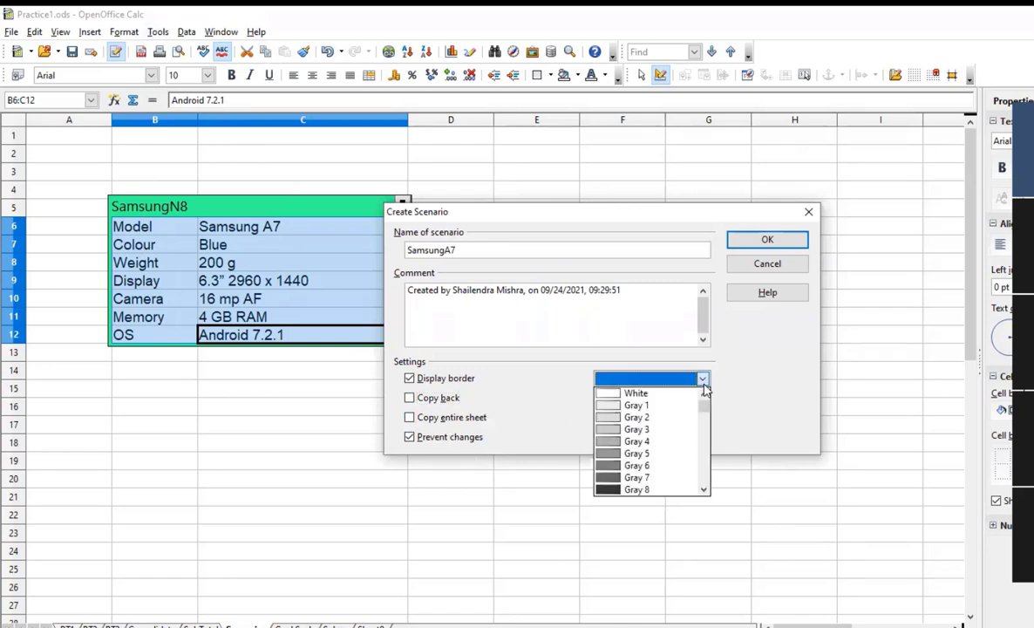
{"action": "left_click_drag", "start_coordinate": [704, 406], "coordinate": [704, 421]}
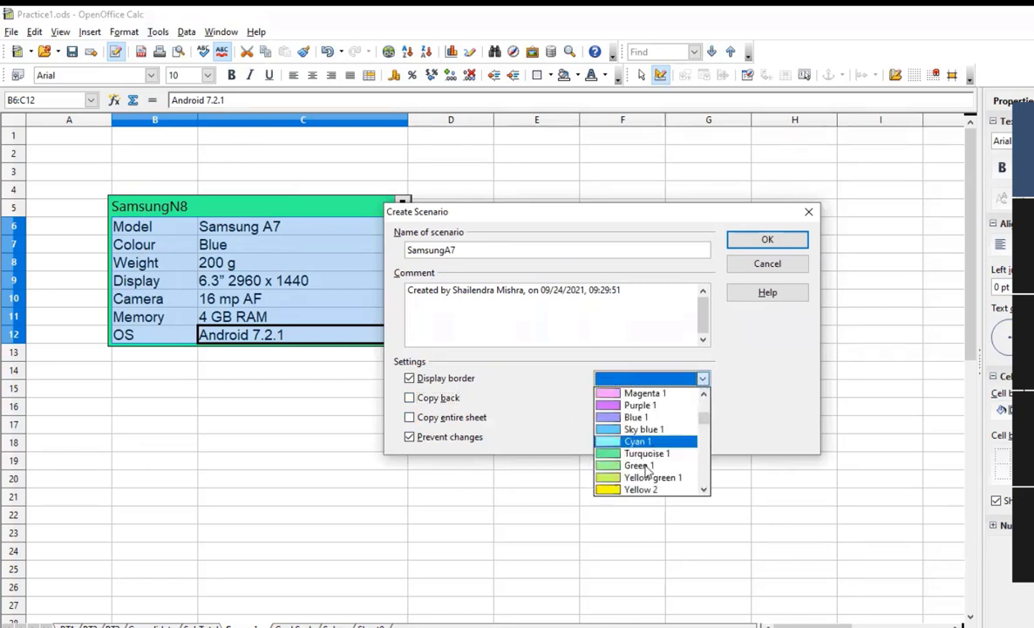
{"action": "left_click", "coordinate": [641, 405]}
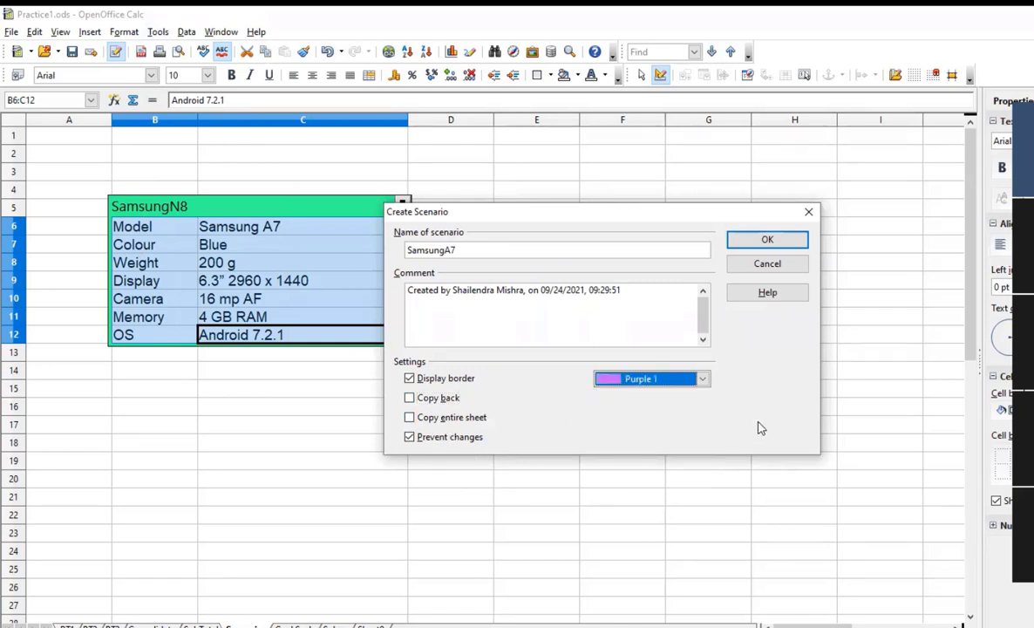
{"action": "left_click", "coordinate": [792, 243]}
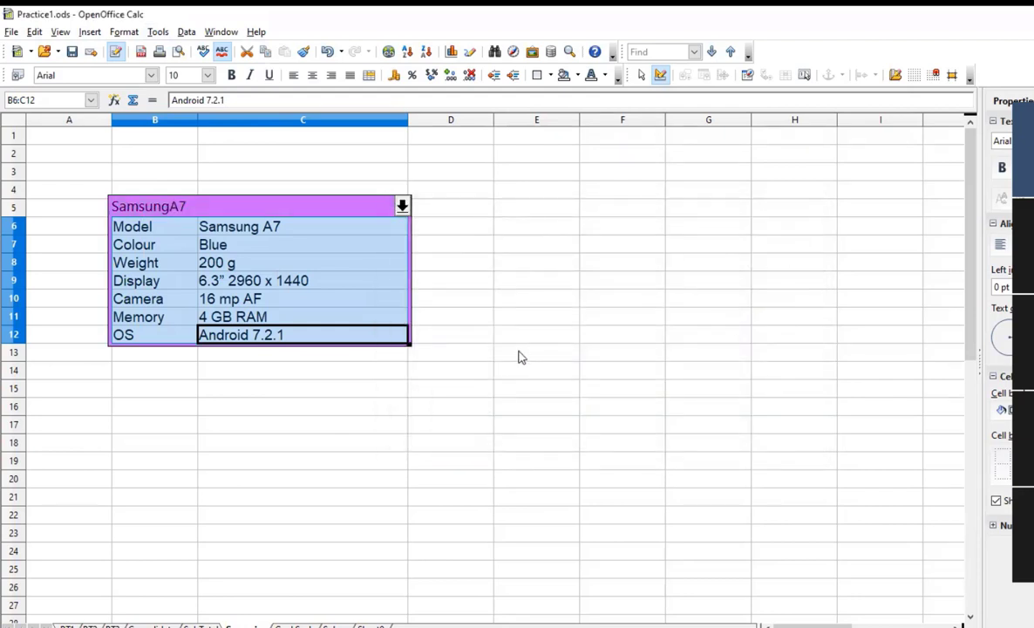
Change the Model in C6 to Samsung Plus and the Colour in C7 to Silver.
{"action": "left_click", "coordinate": [320, 231]}
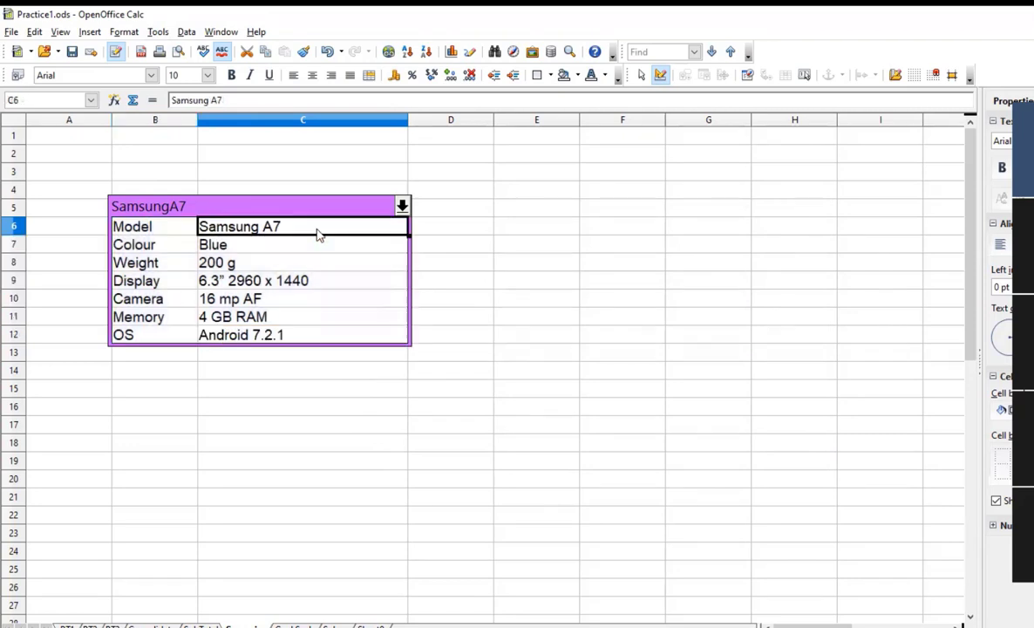
{"action": "double_click", "coordinate": [319, 230]}
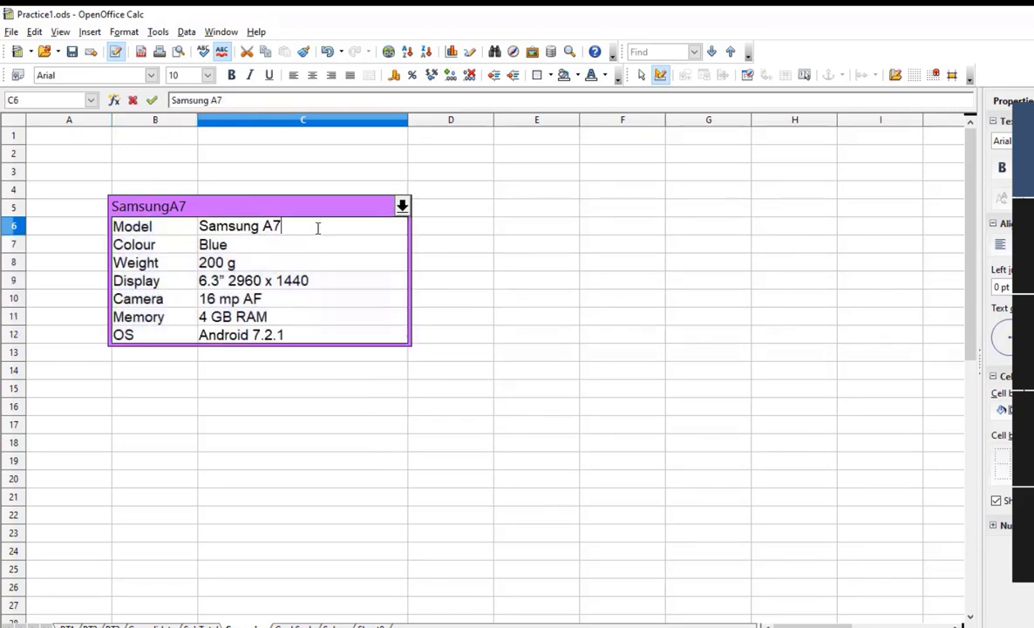
{"action": "key", "text": "BackSpace"}
{"action": "key", "text": "BackSpace"}
{"action": "type", "text": "Plus"}
{"action": "key", "text": "Return"}
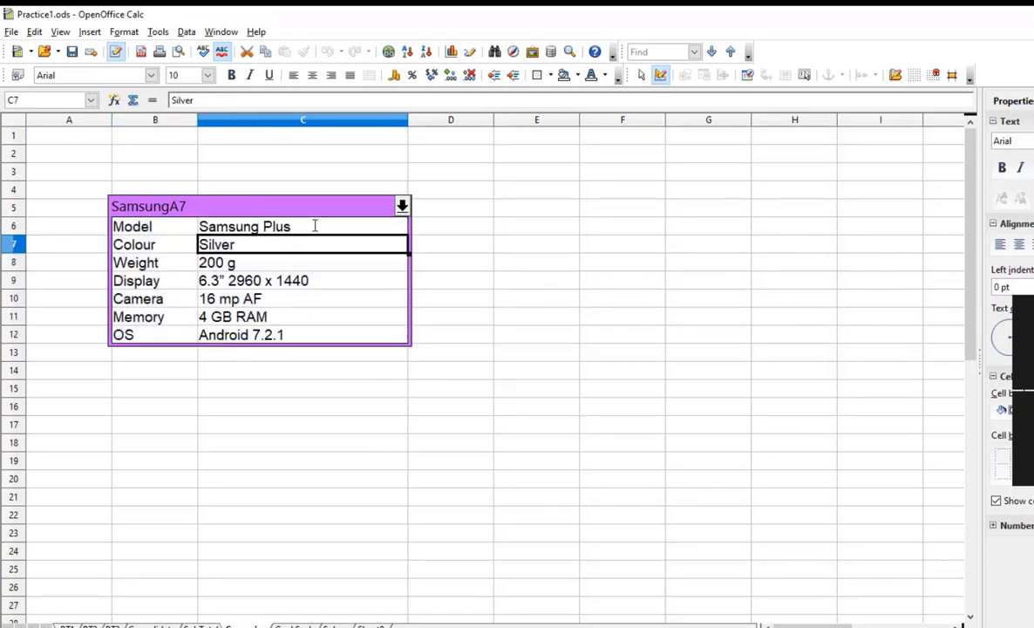
Set the Weight value in C8 to 232 g.
{"action": "left_click", "coordinate": [301, 265]}
{"action": "double_click", "coordinate": [299, 265]}
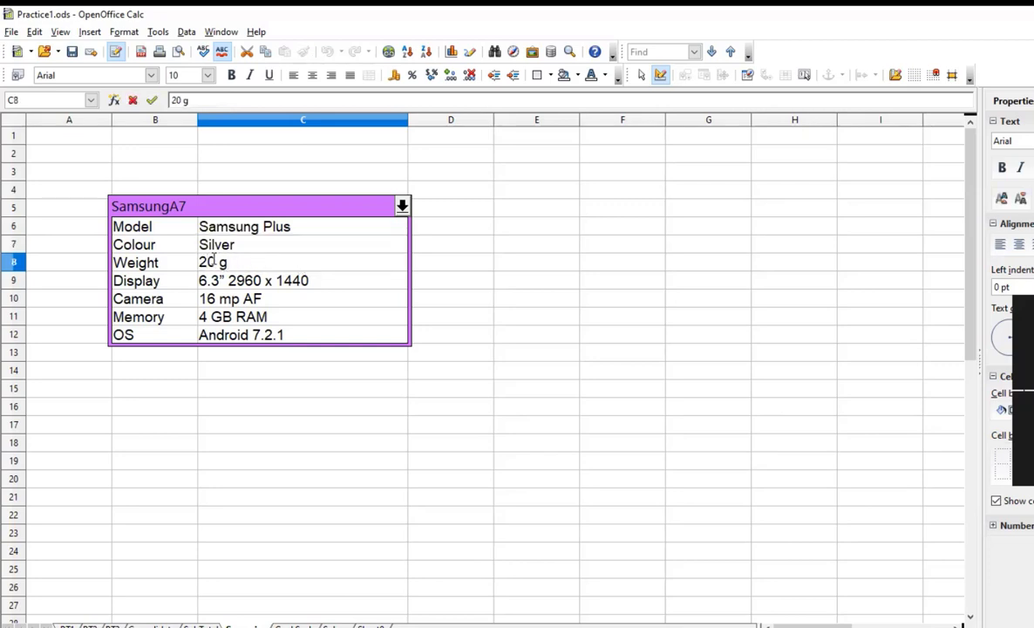
{"action": "type", "text": "32"}
{"action": "key", "text": "Delete"}
Change the Camera value in C10 to 32 mp AF.
{"action": "triple_click", "coordinate": [222, 301]}
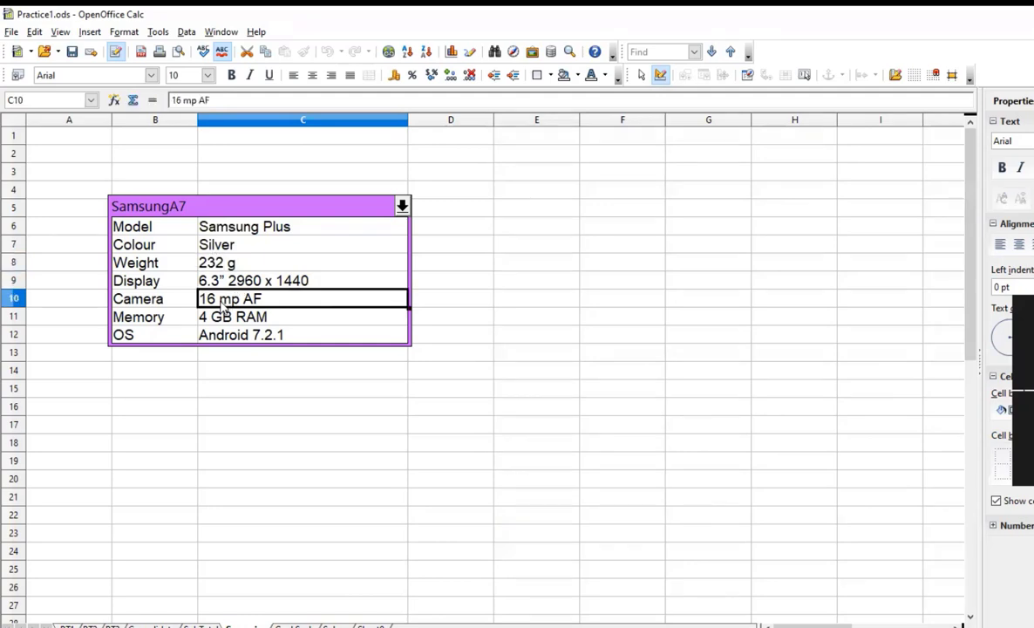
{"action": "left_click", "coordinate": [217, 299]}
{"action": "key", "text": "BackSpace"}
{"action": "key", "text": "BackSpace"}
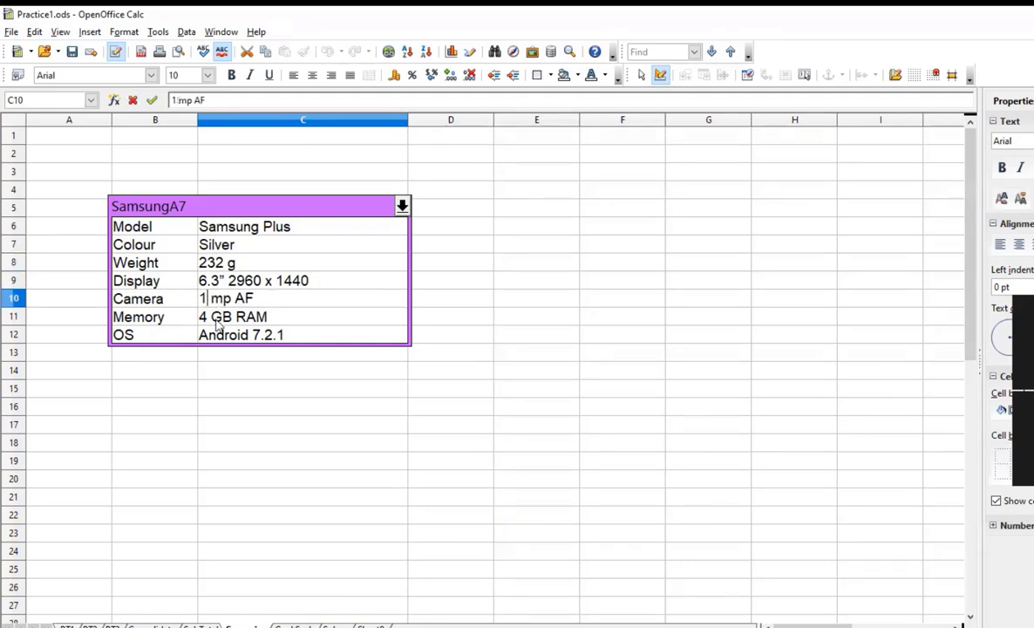
{"action": "type", "text": "32"}
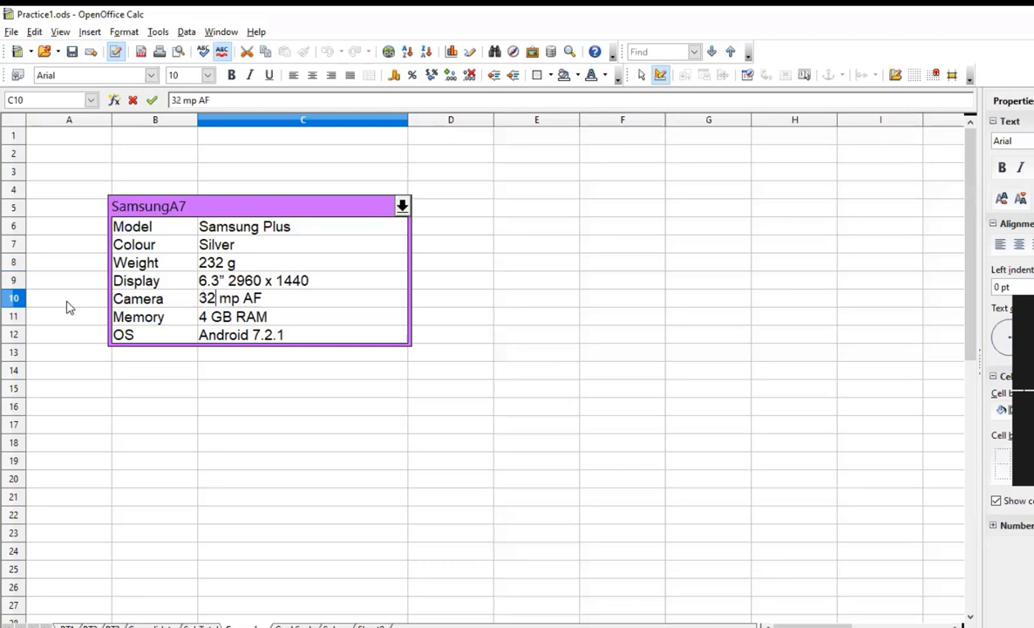
Set the Memory value in C11 to 16 GB RAM and the OS value in C12 to Android 7.2.8.
{"action": "left_click", "coordinate": [205, 317]}
{"action": "double_click", "coordinate": [202, 317]}
{"action": "type", "text": "16"}
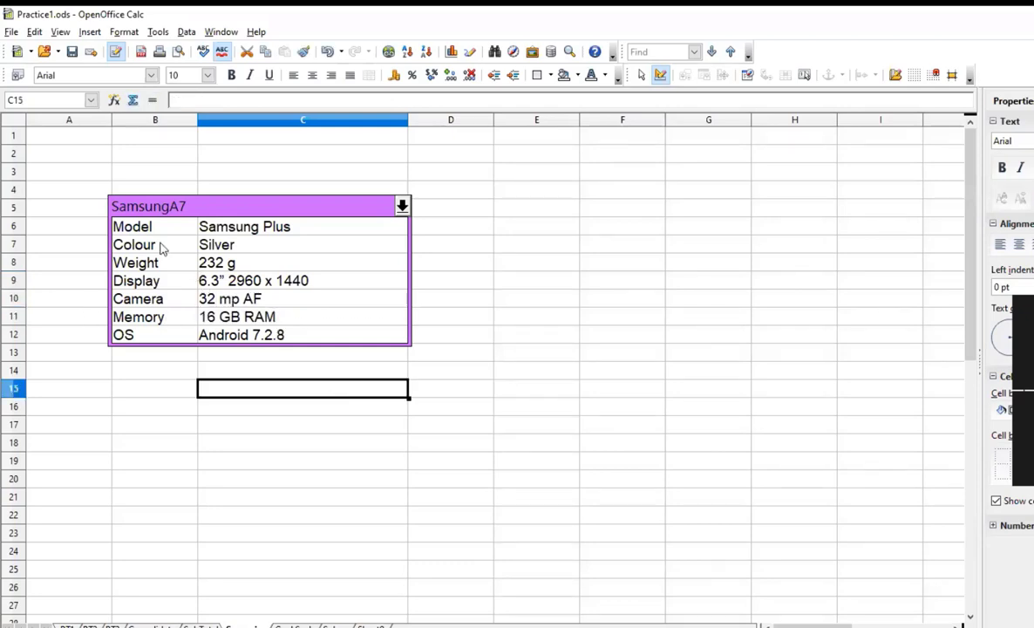
Start creating a new scenario from the phone table in B6:C12 and name it SamsungPlus.
{"action": "left_click_drag", "start_coordinate": [148, 229], "coordinate": [335, 339]}
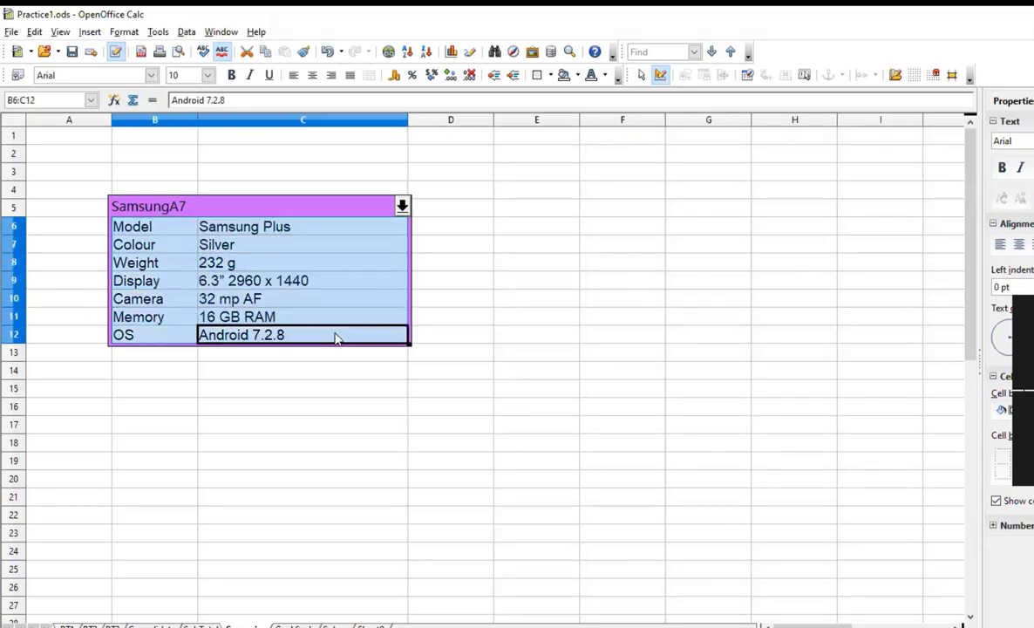
{"action": "left_click", "coordinate": [157, 32]}
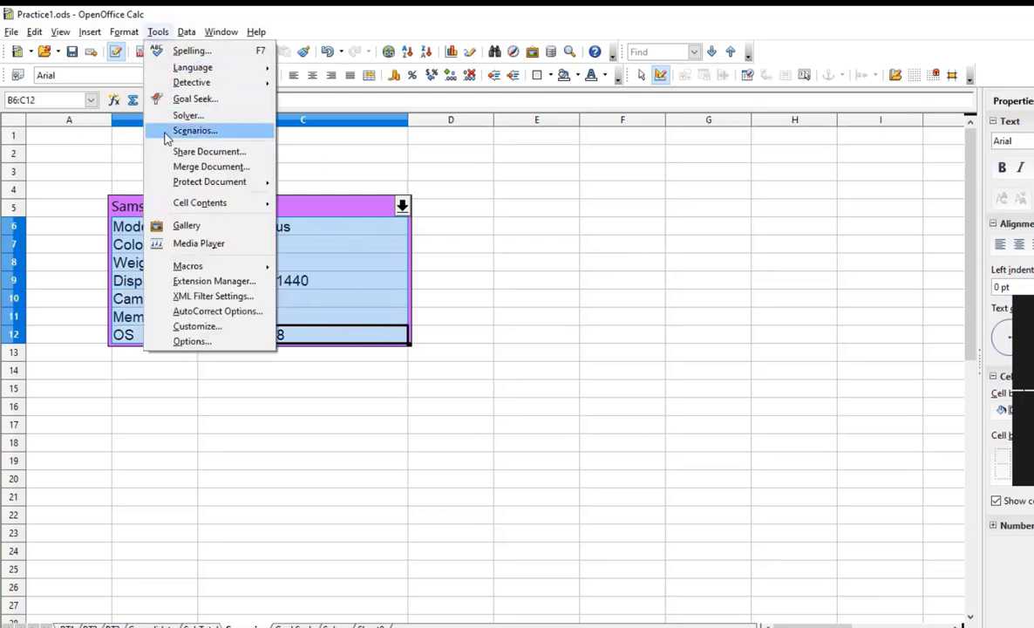
{"action": "left_click", "coordinate": [194, 131]}
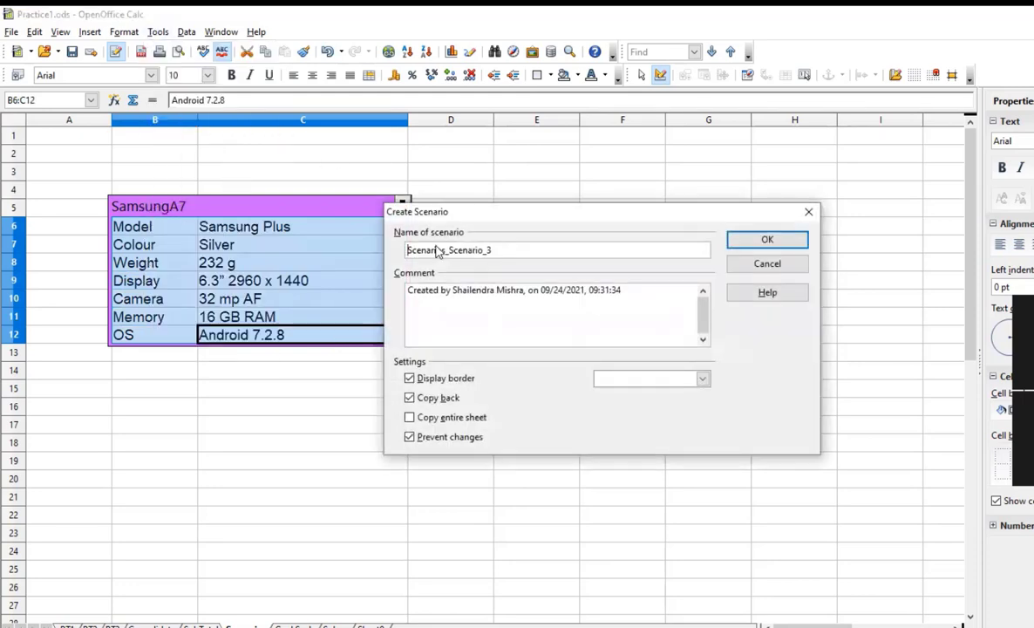
{"action": "double_click", "coordinate": [520, 250]}
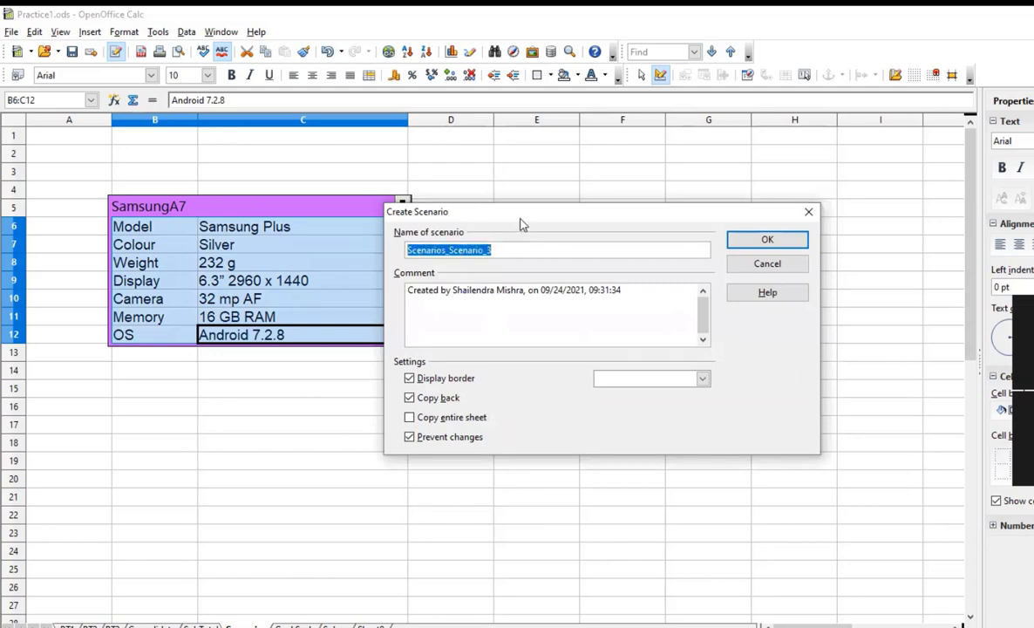
{"action": "left_click_drag", "start_coordinate": [508, 215], "coordinate": [538, 216]}
{"action": "type", "text": "Samsu"}
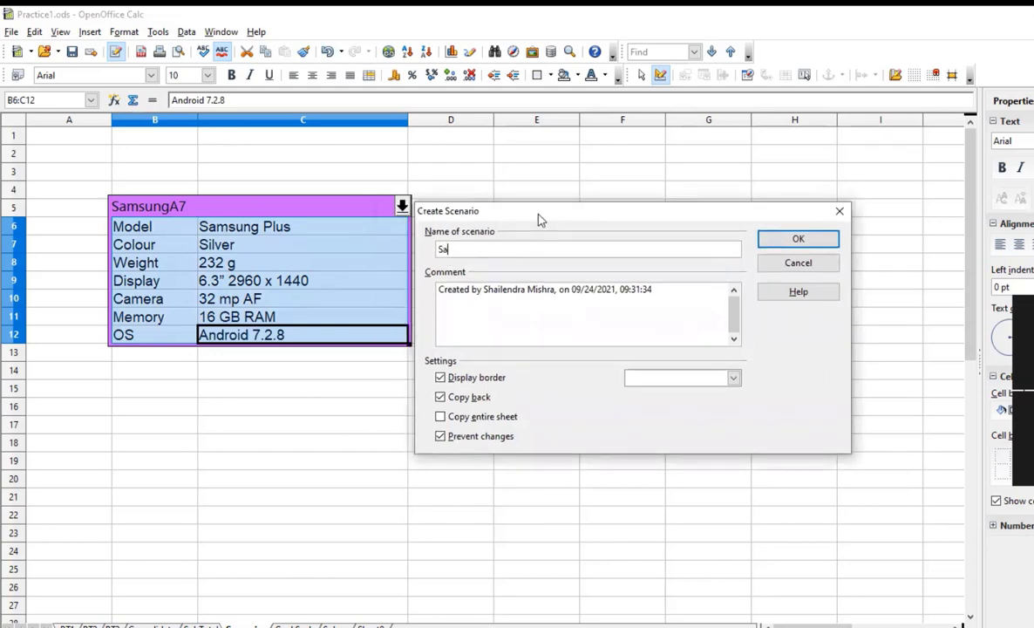
{"action": "type", "text": "ngPlus"}
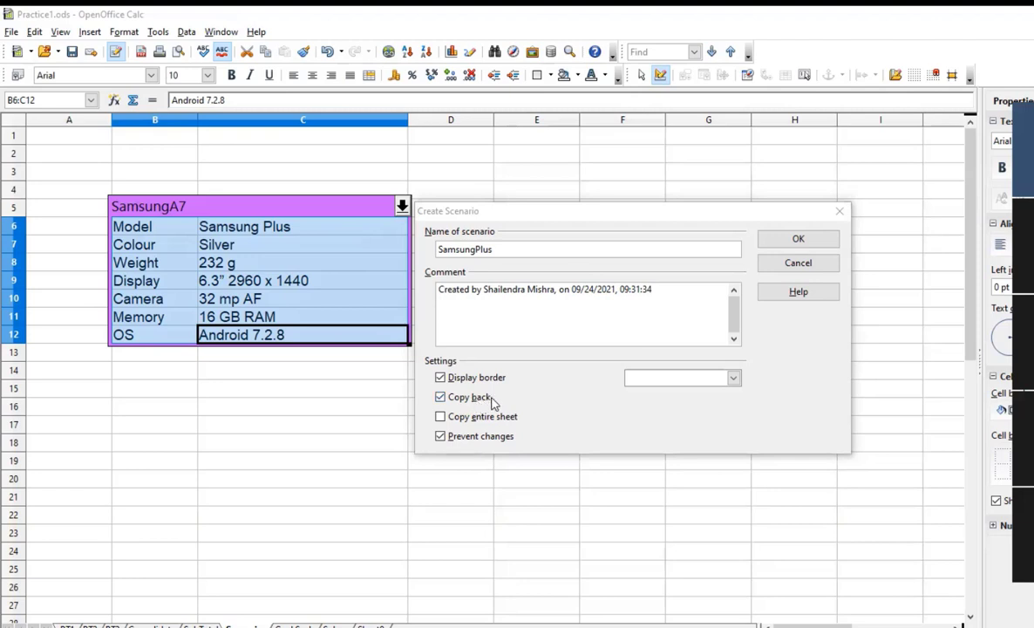
Give the SamsungPlus scenario an Orange display border and create it.
{"action": "left_click", "coordinate": [732, 379]}
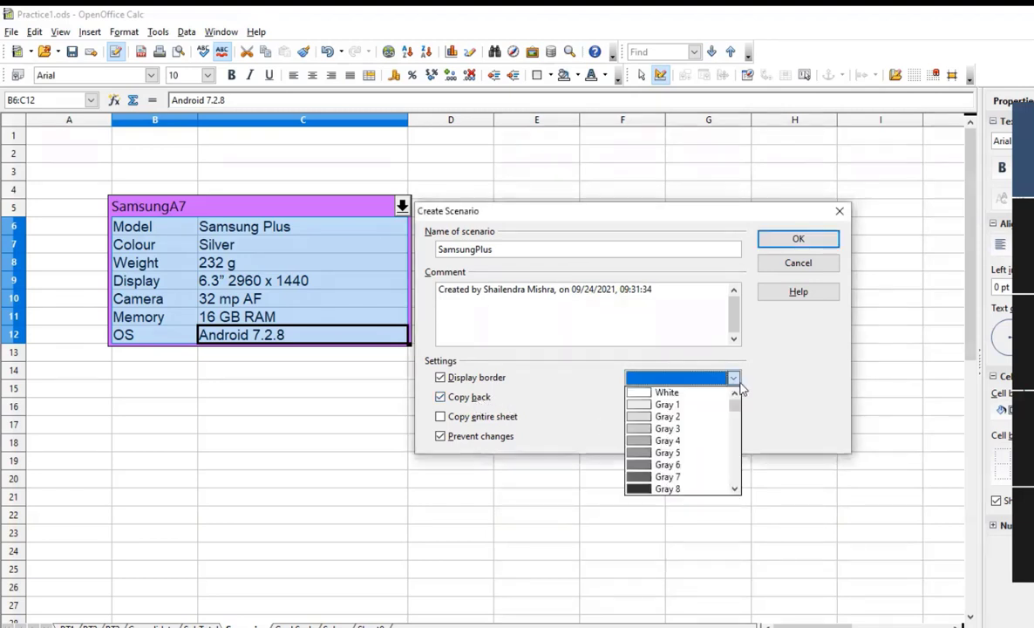
{"action": "left_click", "coordinate": [735, 489]}
{"action": "scroll", "coordinate": [738, 494], "scroll_direction": "down", "scroll_amount": 3}
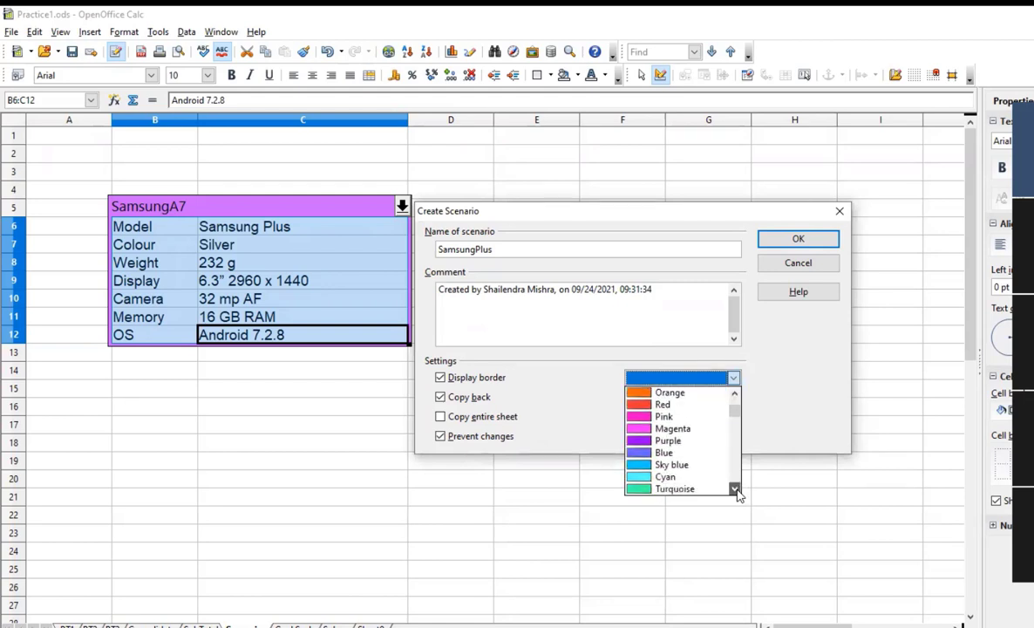
{"action": "left_click", "coordinate": [735, 394]}
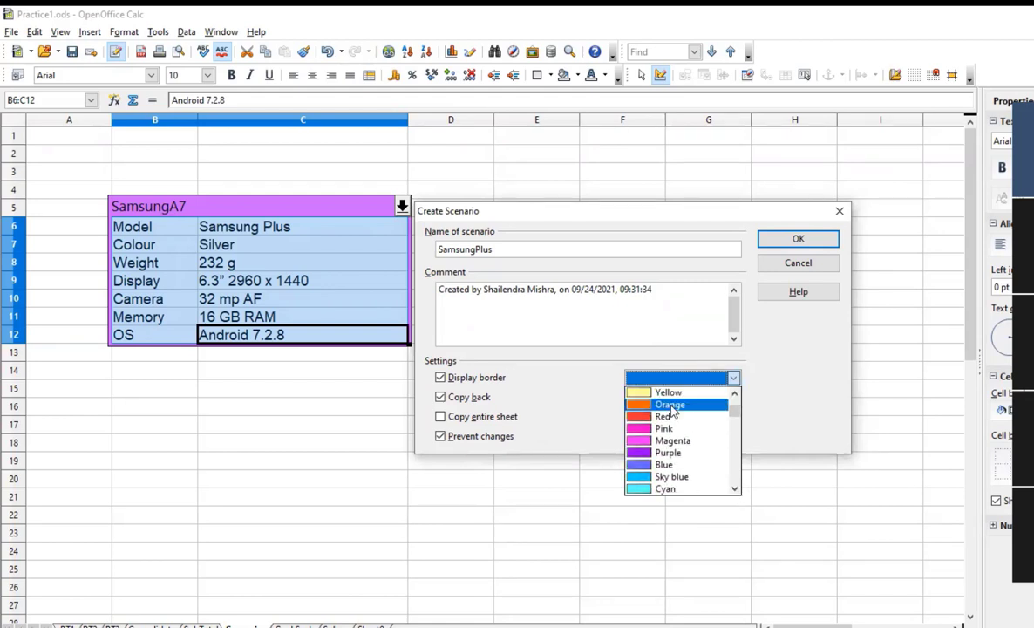
{"action": "left_click", "coordinate": [671, 407]}
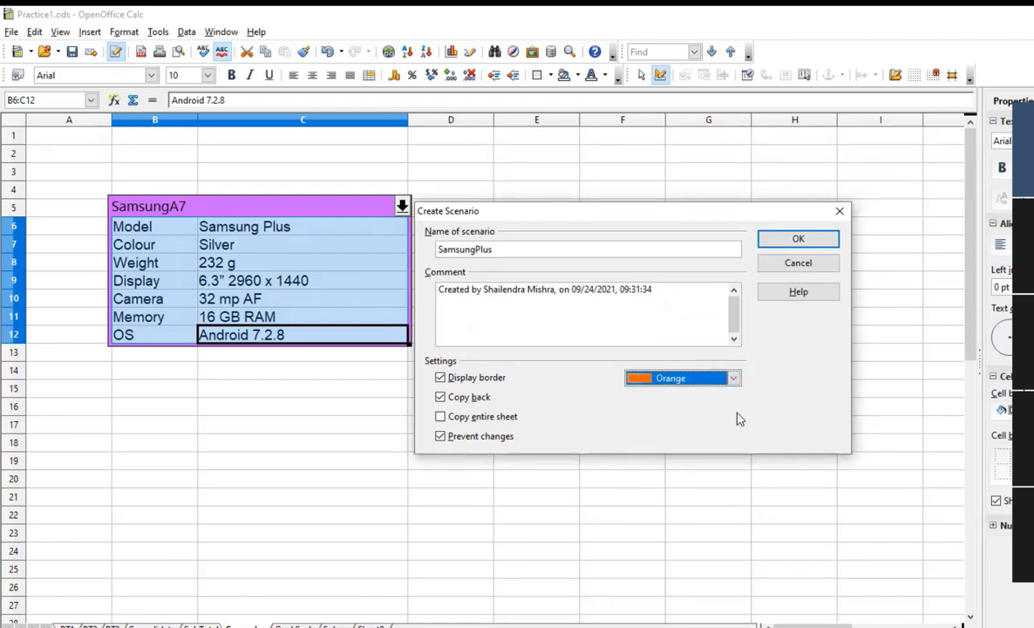
{"action": "left_click", "coordinate": [799, 239]}
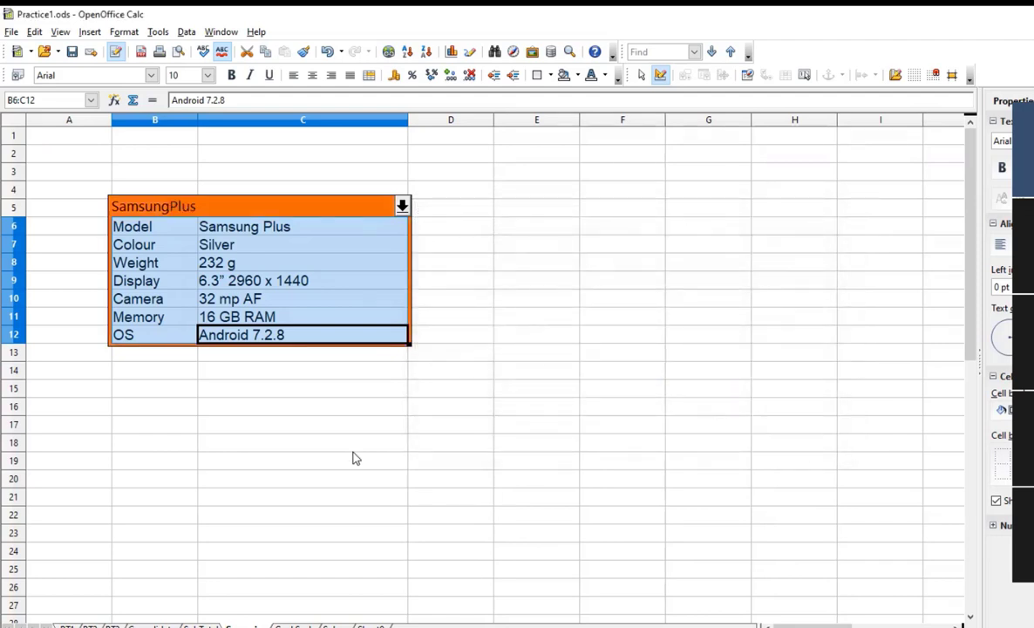
{"action": "left_click", "coordinate": [397, 422]}
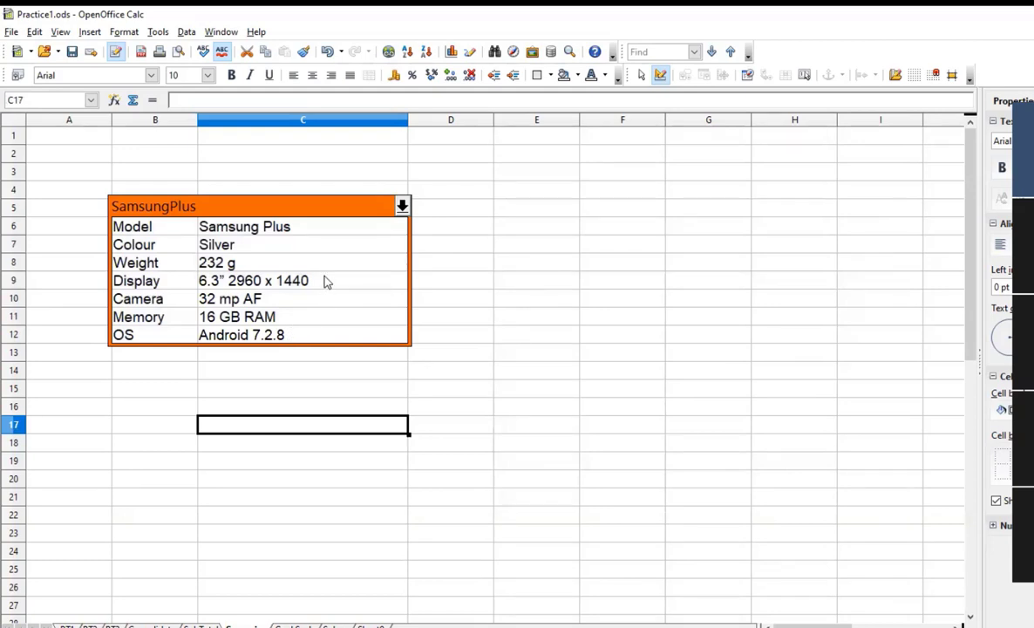
Switch the phone table through the SamsungN8, SamsungA7 and SamsungPlus scenarios in turn to view each one's values.
{"action": "left_click", "coordinate": [402, 207]}
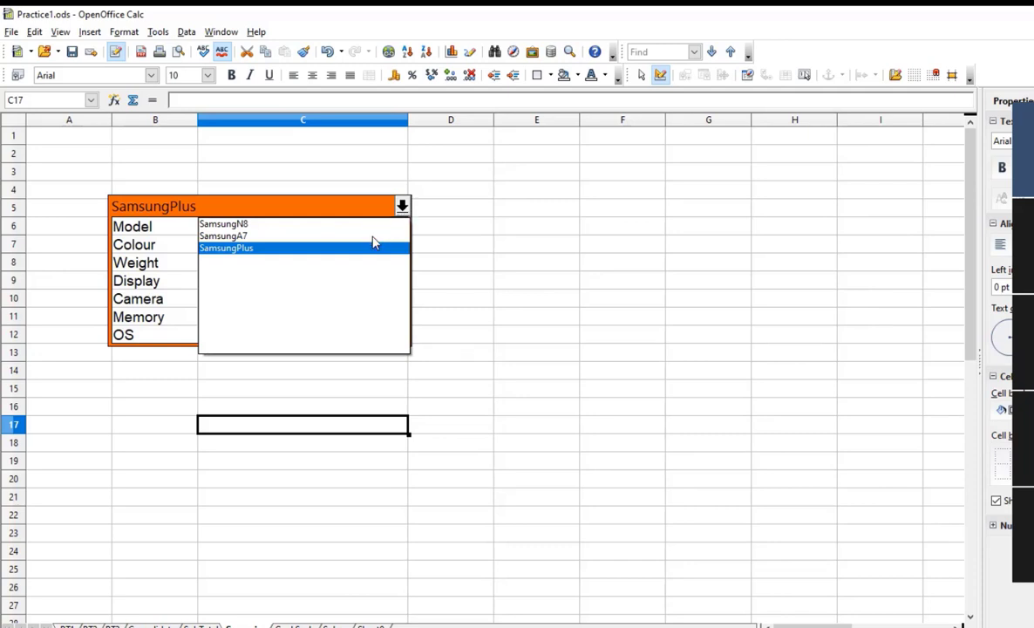
{"action": "left_click", "coordinate": [257, 224]}
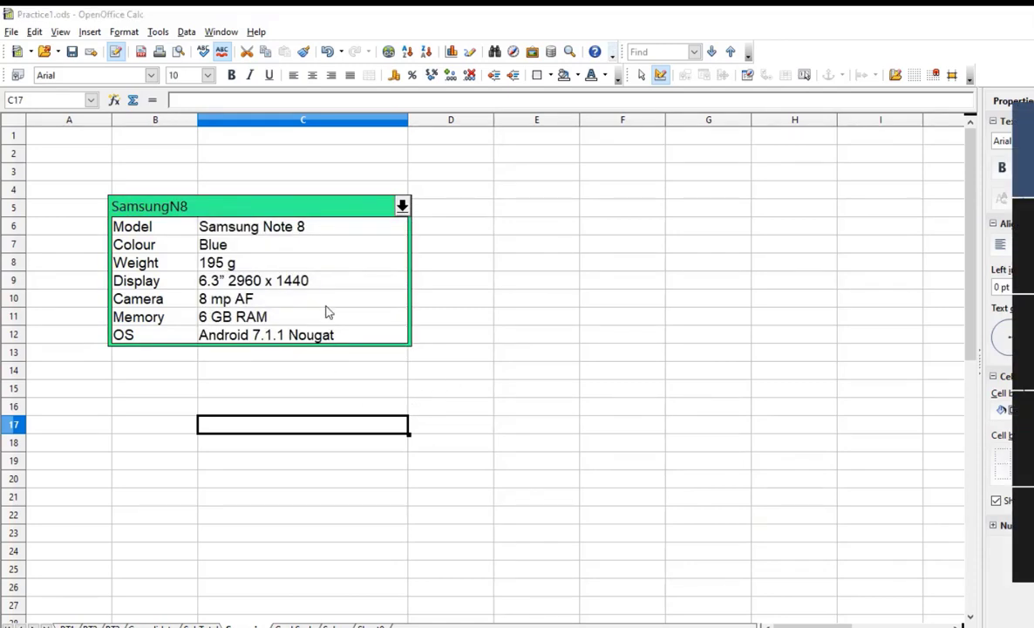
{"action": "left_click", "coordinate": [402, 207]}
{"action": "left_click", "coordinate": [331, 237]}
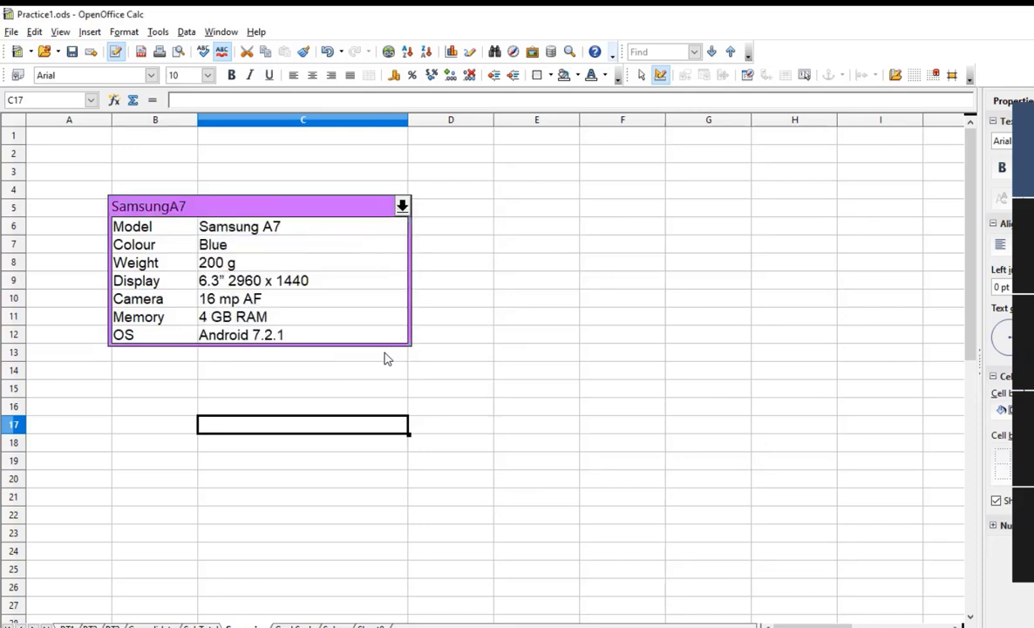
{"action": "left_click", "coordinate": [402, 207]}
{"action": "left_click", "coordinate": [339, 249]}
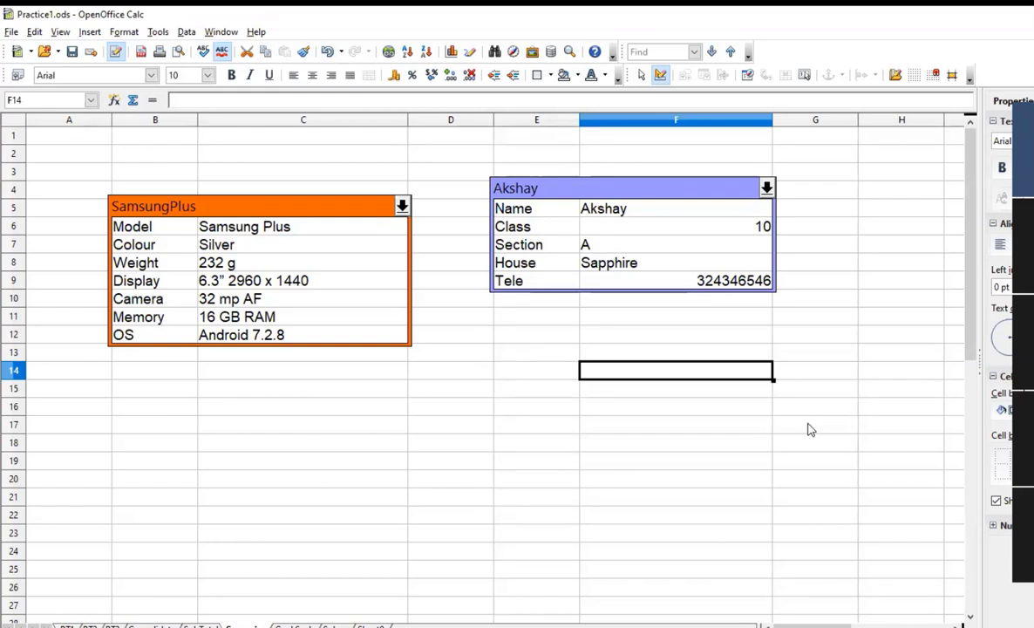
Show the SamsungN8 scenario and try changing its Weight value in C8 to 350 g.
{"action": "left_click", "coordinate": [402, 207]}
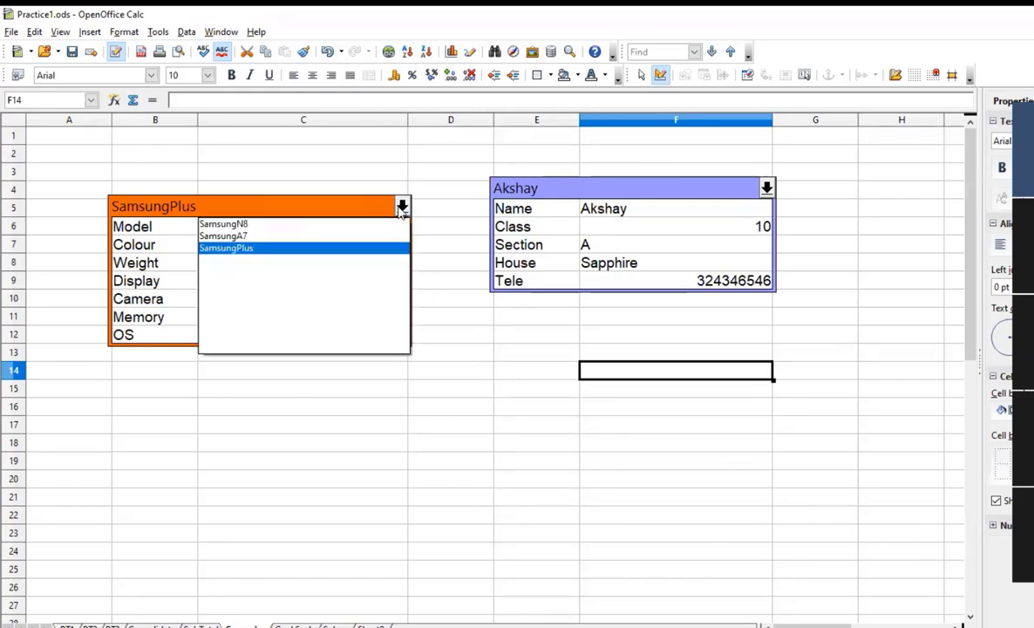
{"action": "left_click", "coordinate": [260, 226]}
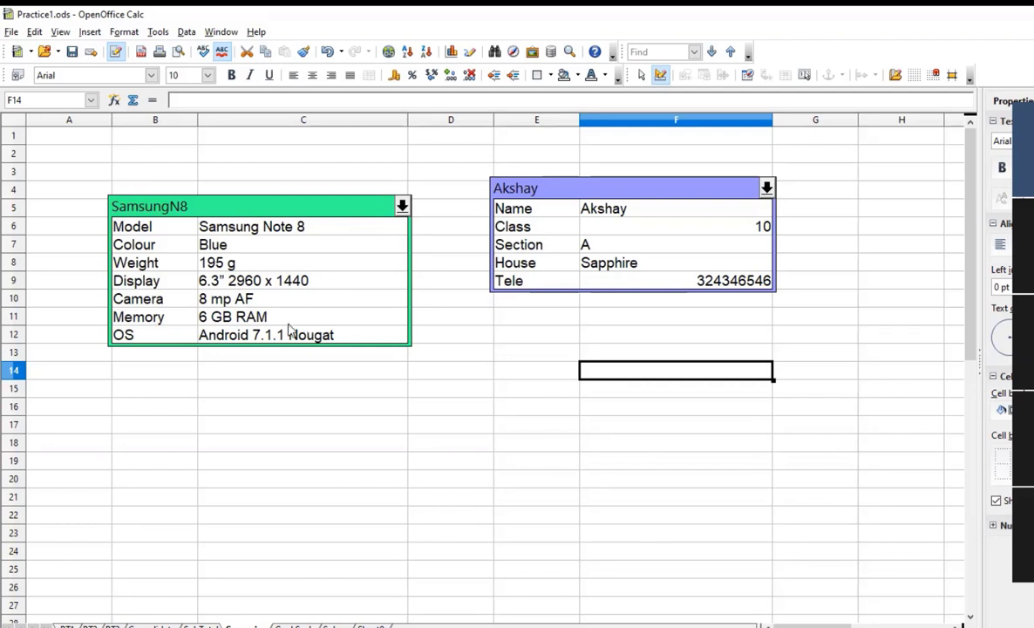
{"action": "left_click", "coordinate": [248, 267]}
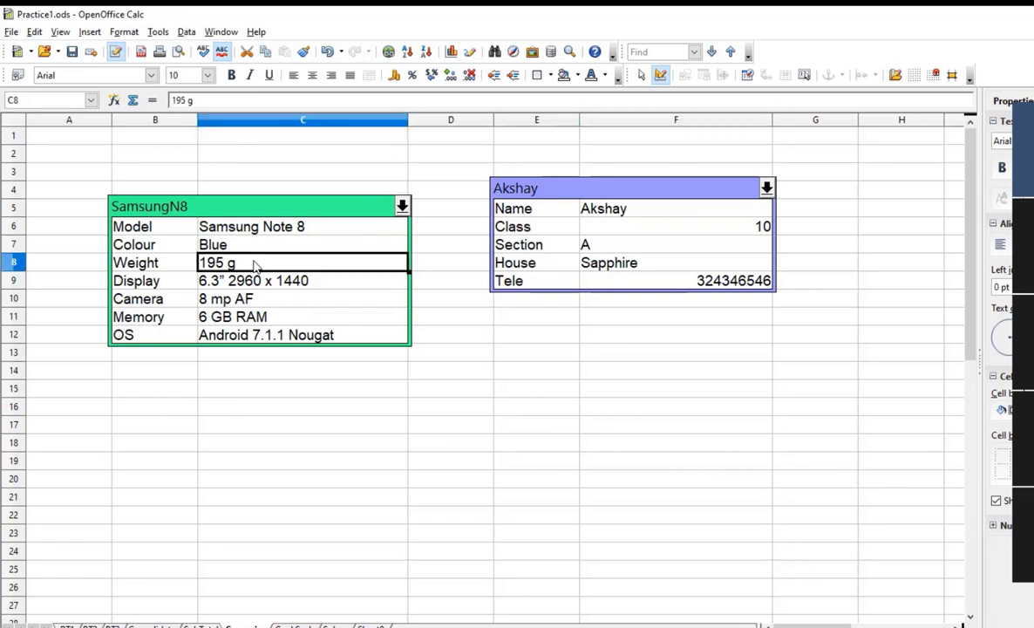
{"action": "double_click", "coordinate": [223, 261]}
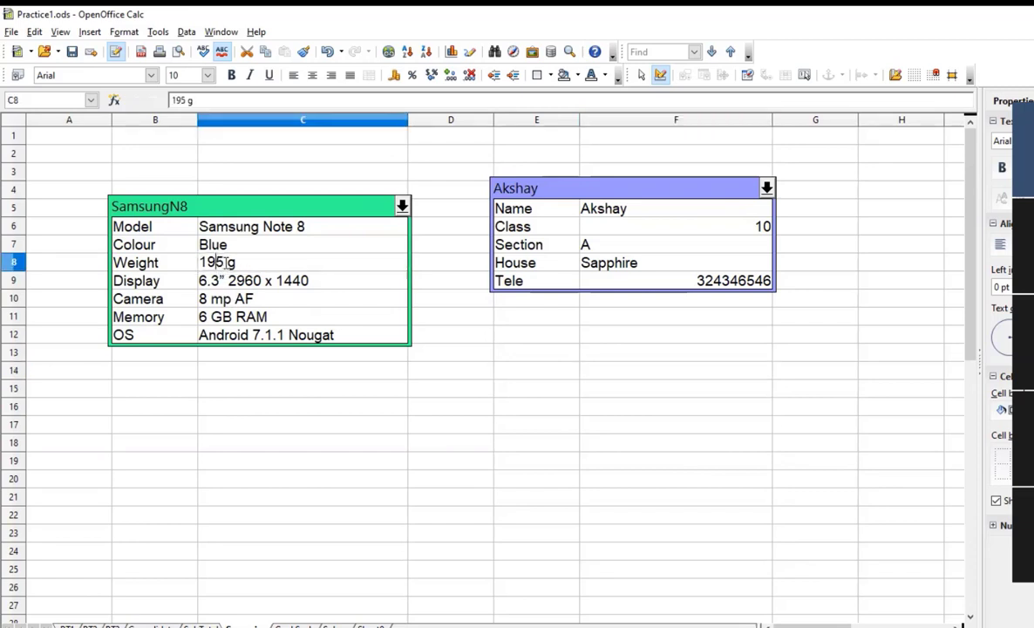
{"action": "left_click_drag", "start_coordinate": [223, 262], "coordinate": [185, 262]}
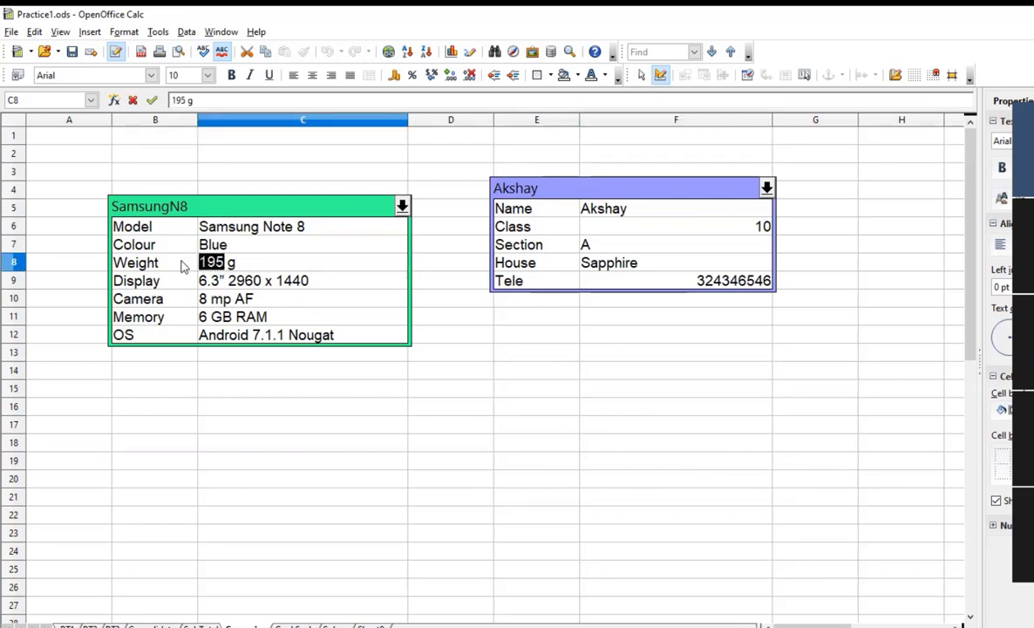
{"action": "type", "text": "350"}
Try changing the Memory value in C11 of the SamsungN8 scenario to 32 GB RAM.
{"action": "double_click", "coordinate": [284, 317]}
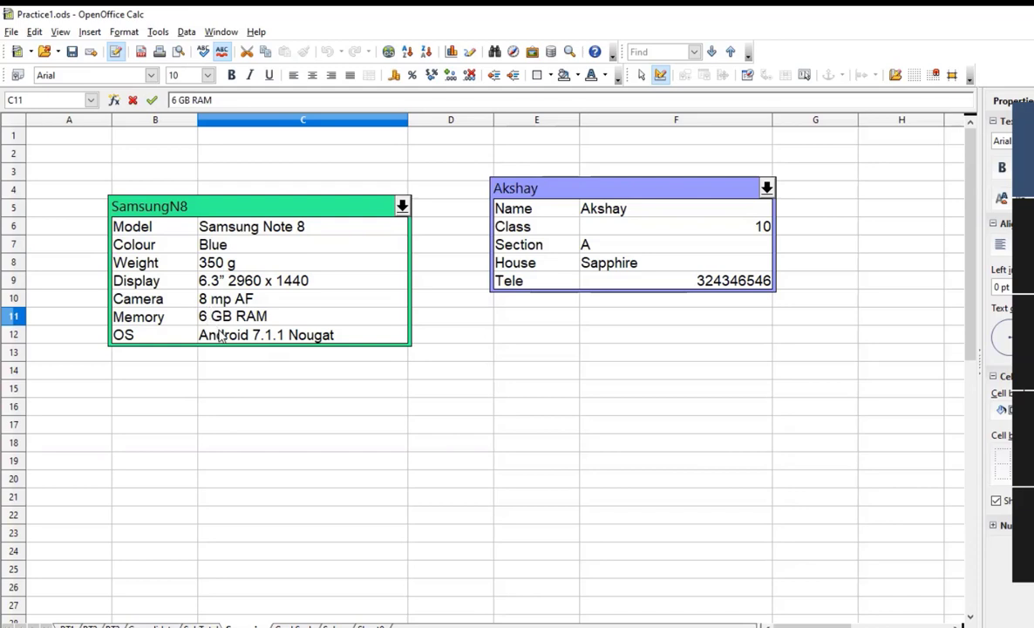
{"action": "left_click_drag", "start_coordinate": [207, 316], "coordinate": [197, 316]}
{"action": "type", "text": "32"}
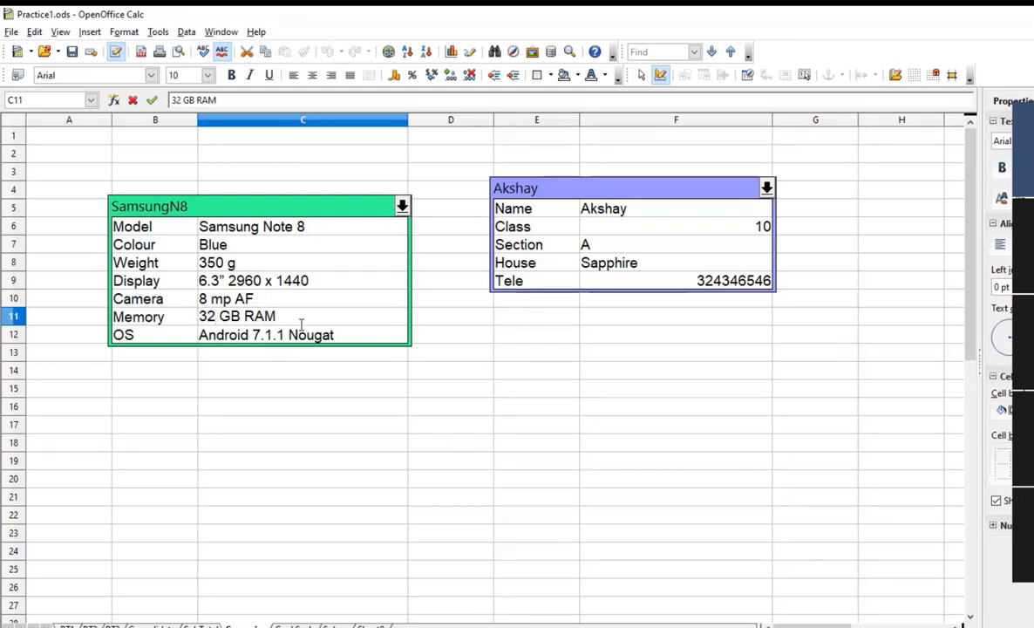
{"action": "left_click", "coordinate": [376, 261]}
Switch to the SamsungA7 scenario and back to SamsungN8 to check its Weight and Memory values.
{"action": "left_click", "coordinate": [403, 206]}
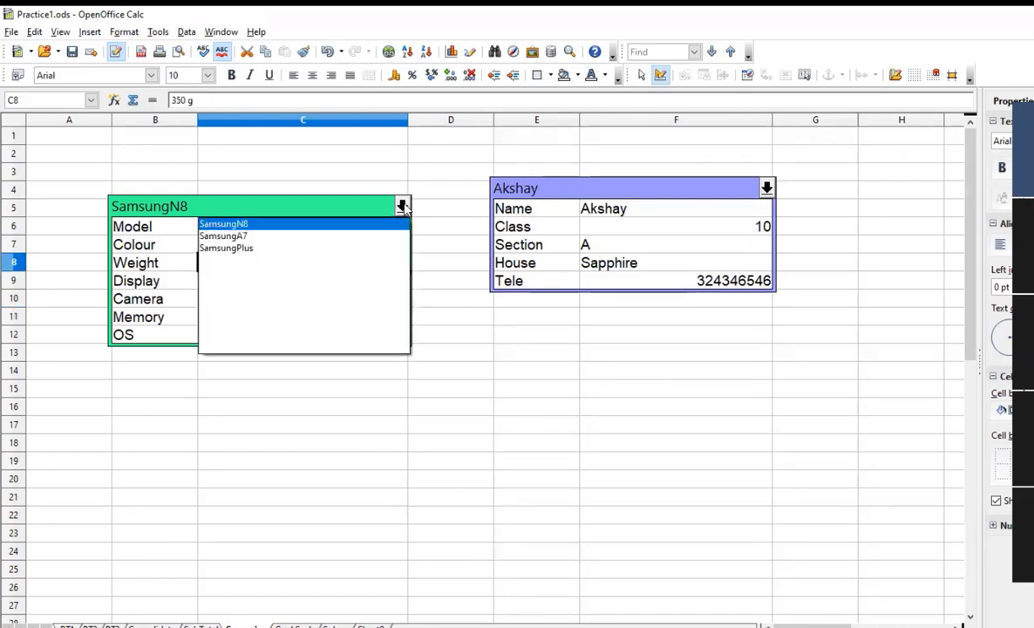
{"action": "left_click", "coordinate": [307, 237]}
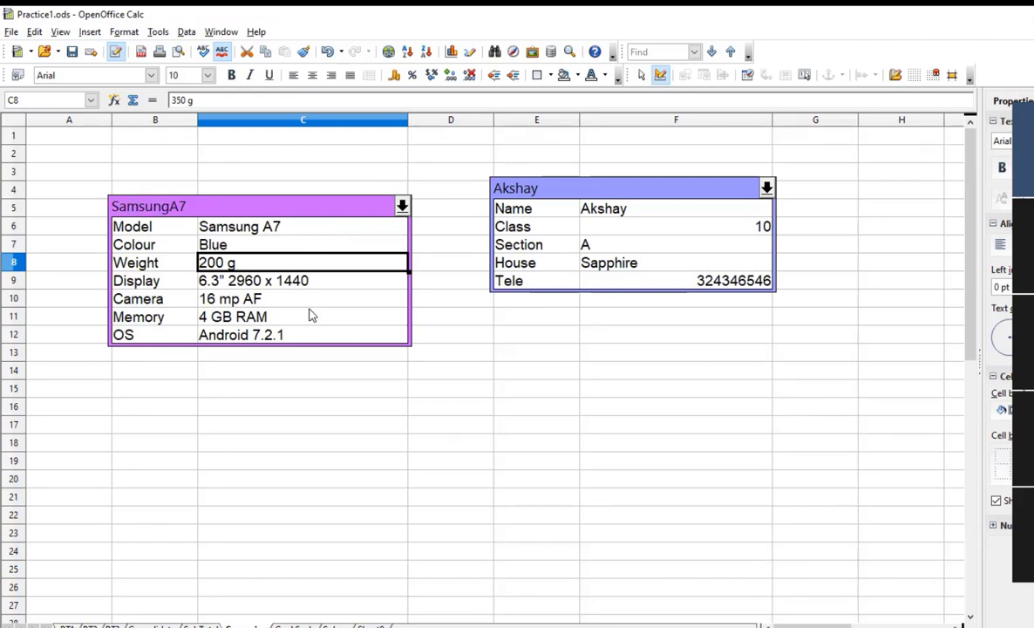
{"action": "left_click", "coordinate": [403, 206]}
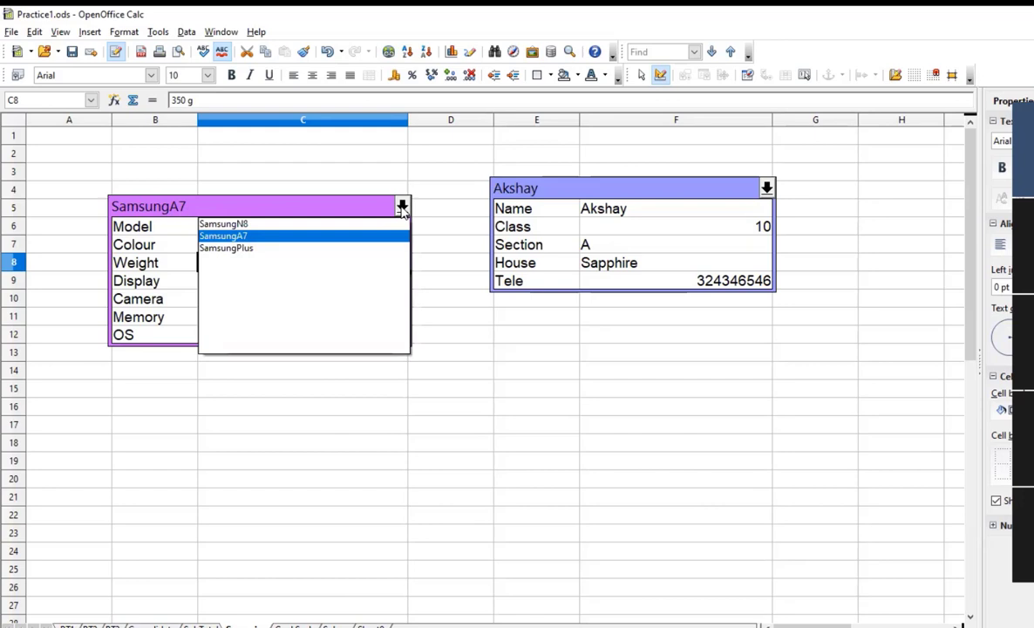
{"action": "left_click", "coordinate": [336, 224]}
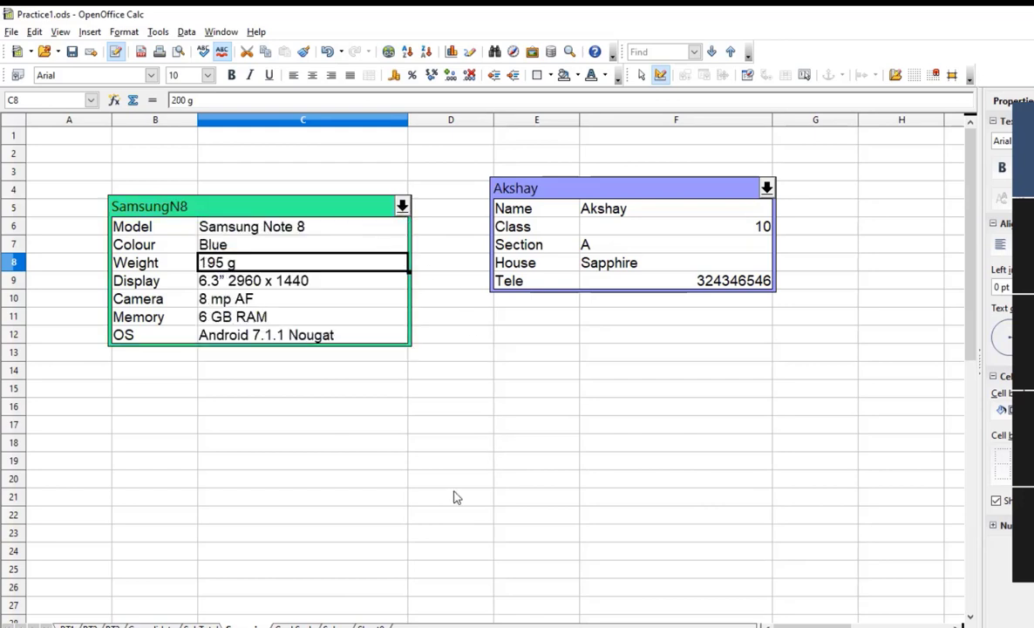
{"action": "left_click", "coordinate": [216, 260]}
{"action": "left_click", "coordinate": [208, 316]}
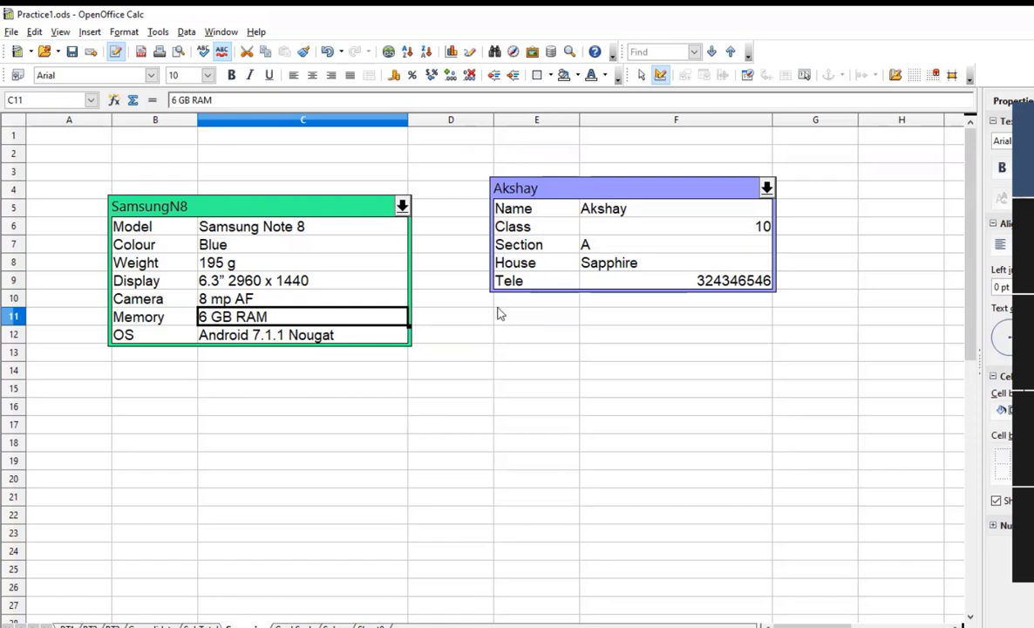
Show the SamsungPlus scenario and change its Colour value in C7 to Gold.
{"action": "left_click", "coordinate": [402, 206]}
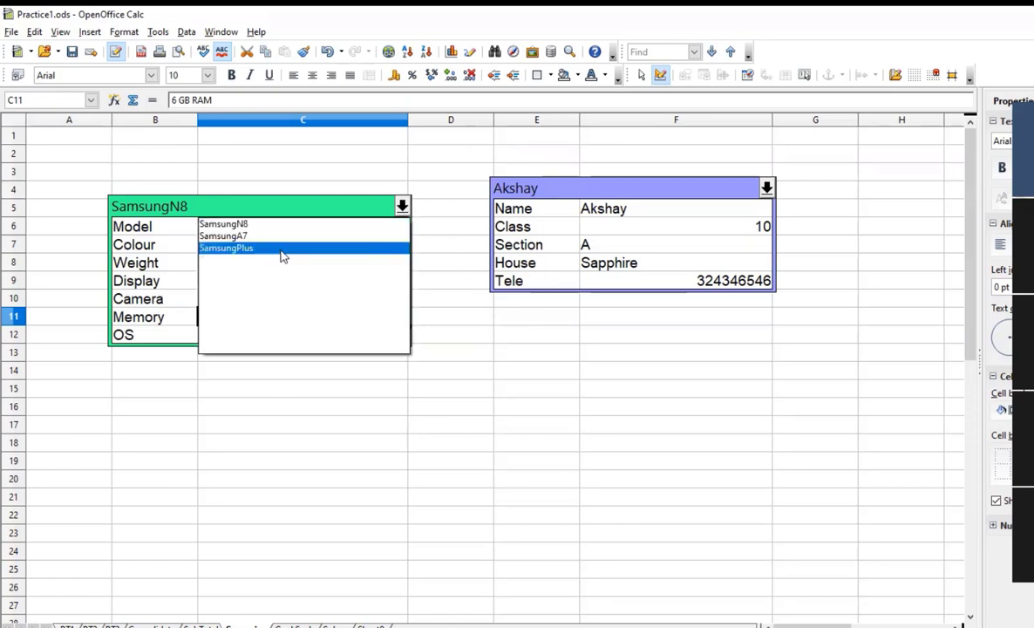
{"action": "left_click", "coordinate": [282, 249]}
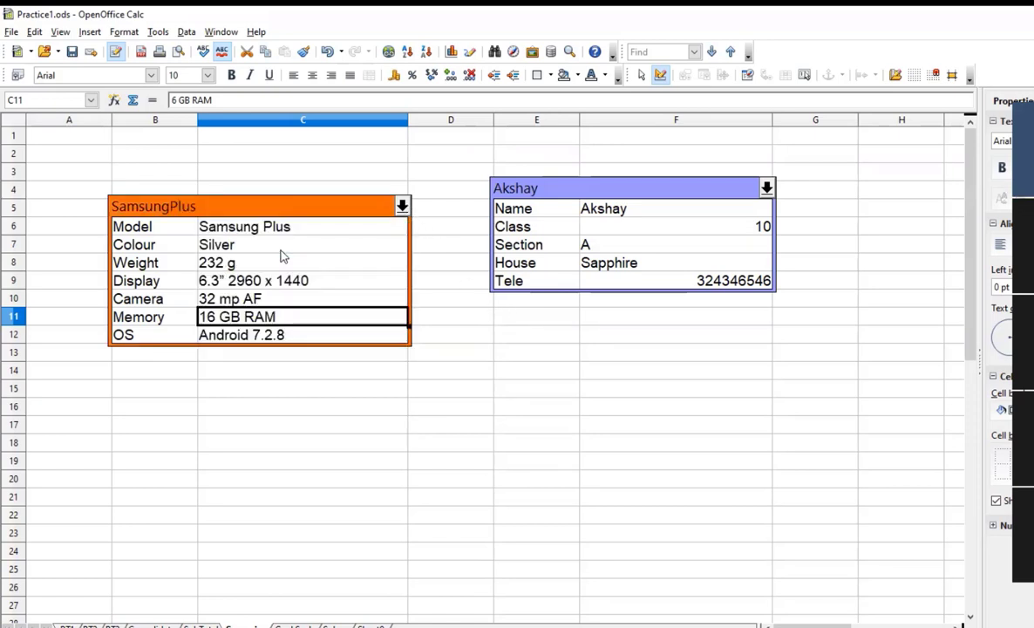
{"action": "left_click", "coordinate": [238, 258]}
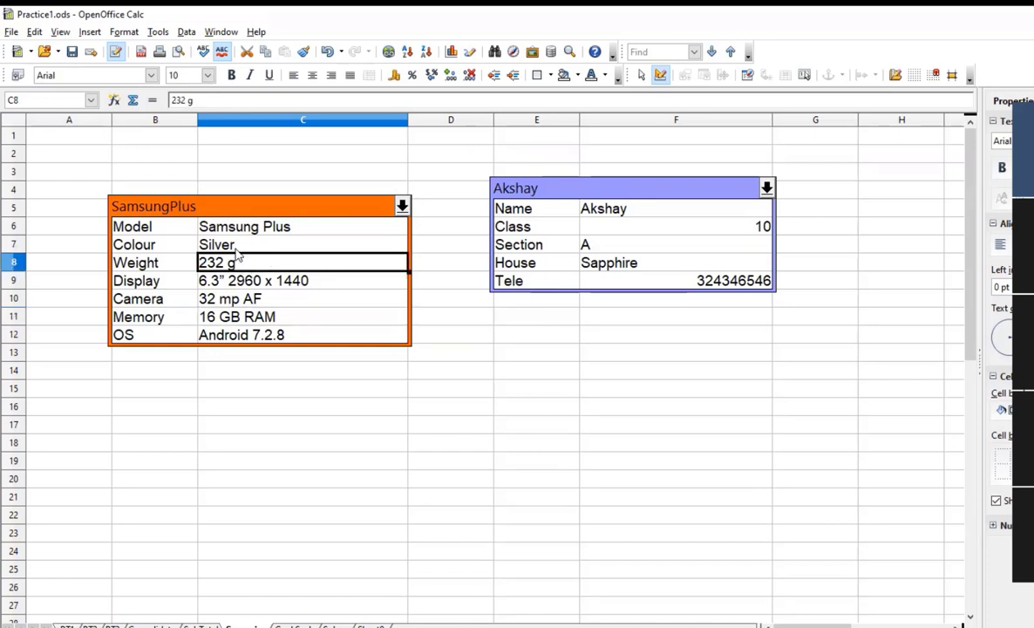
{"action": "double_click", "coordinate": [235, 246]}
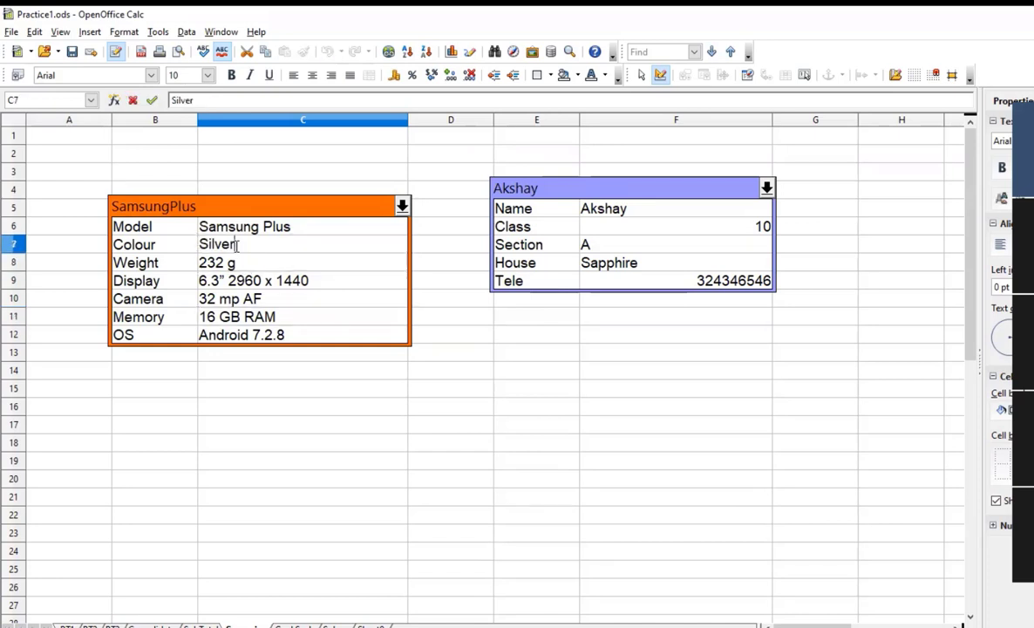
{"action": "key", "text": "BackSpace"}
{"action": "key", "text": "BackSpace"}
{"action": "key", "text": "BackSpace"}
{"action": "key", "text": "BackSpace"}
{"action": "key", "text": "BackSpace"}
{"action": "key", "text": "BackSpace"}
{"action": "type", "text": "Gold"}
Set the Weight value in C8 of the SamsungPlus scenario to 350 g.
{"action": "left_click", "coordinate": [213, 260]}
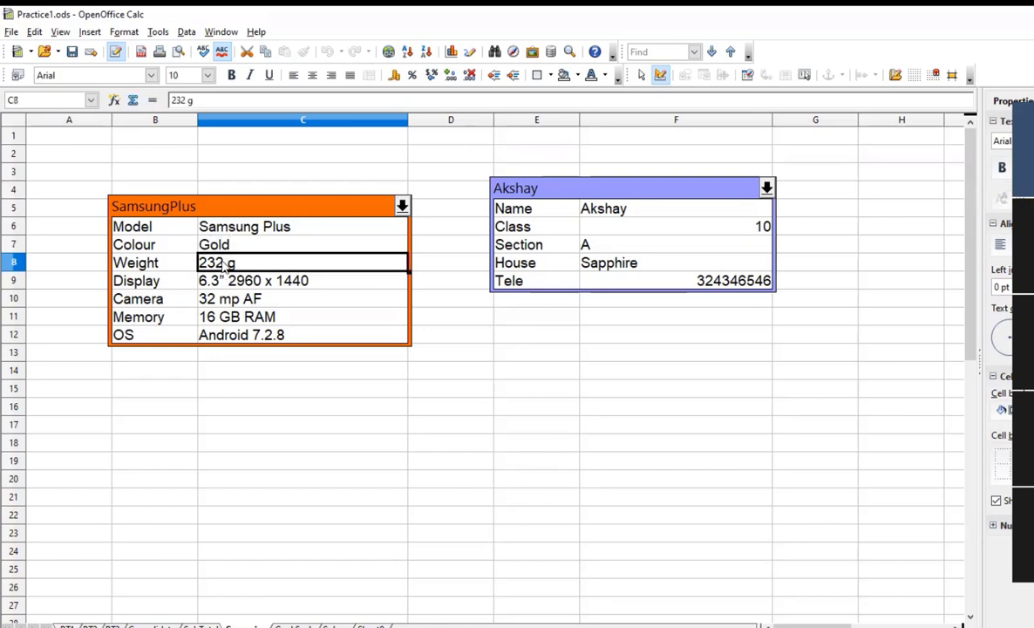
{"action": "double_click", "coordinate": [223, 262]}
{"action": "left_click_drag", "start_coordinate": [223, 262], "coordinate": [188, 264]}
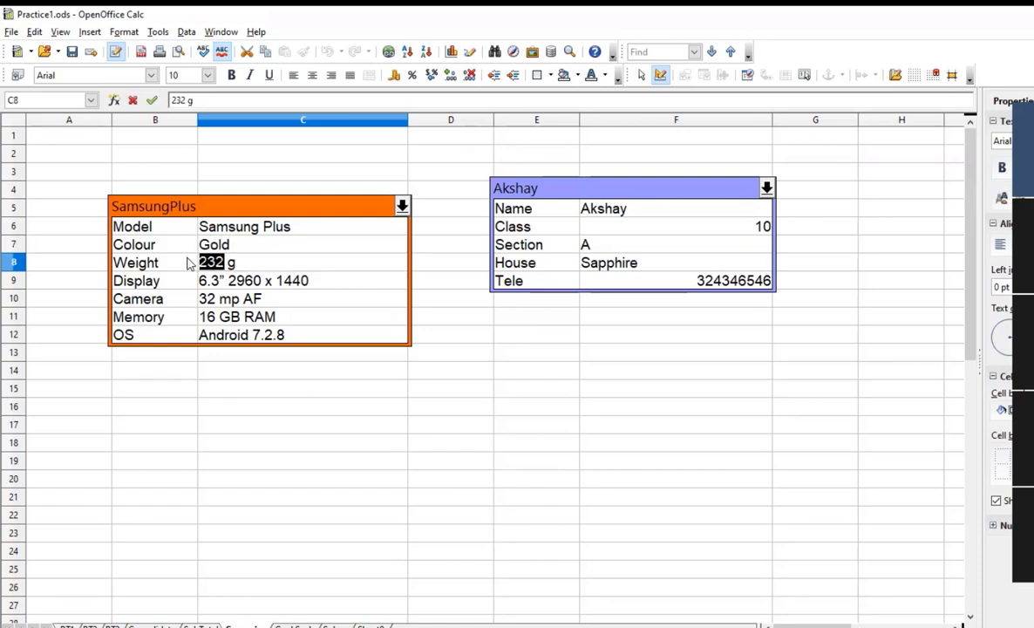
{"action": "type", "text": "350"}
{"action": "left_click", "coordinate": [213, 316]}
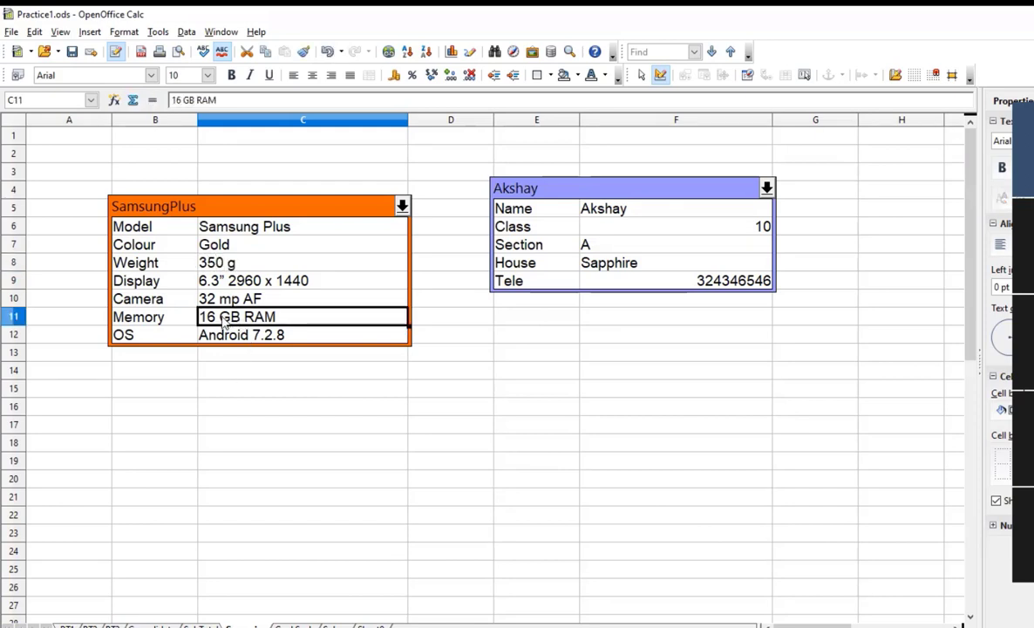
Set the Memory value in C11 of the SamsungPlus scenario to 32 GB RAM.
{"action": "double_click", "coordinate": [213, 317]}
{"action": "left_click_drag", "start_coordinate": [215, 317], "coordinate": [197, 319]}
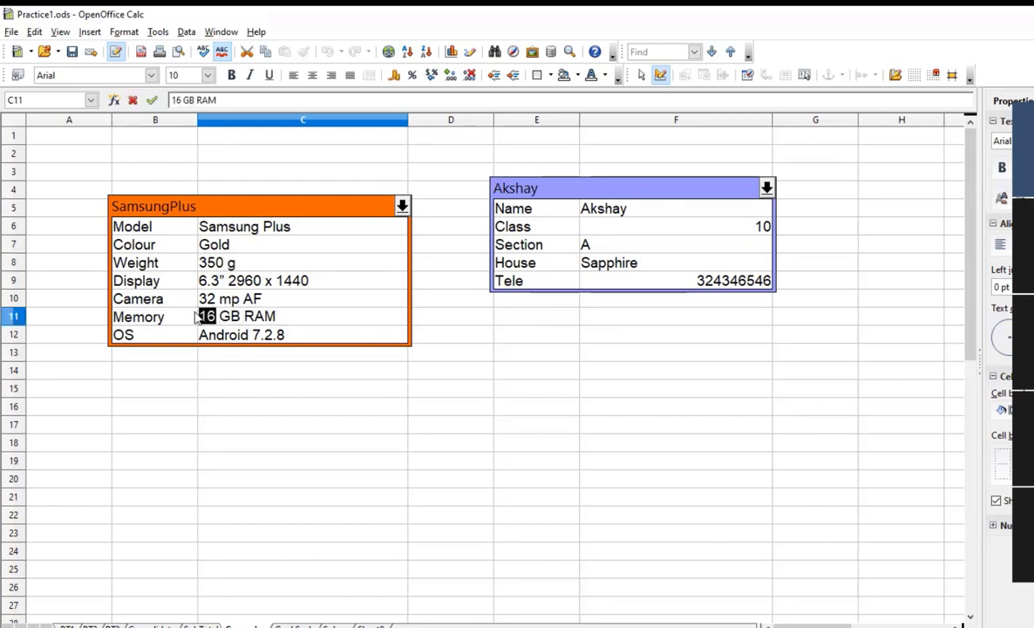
{"action": "type", "text": "32"}
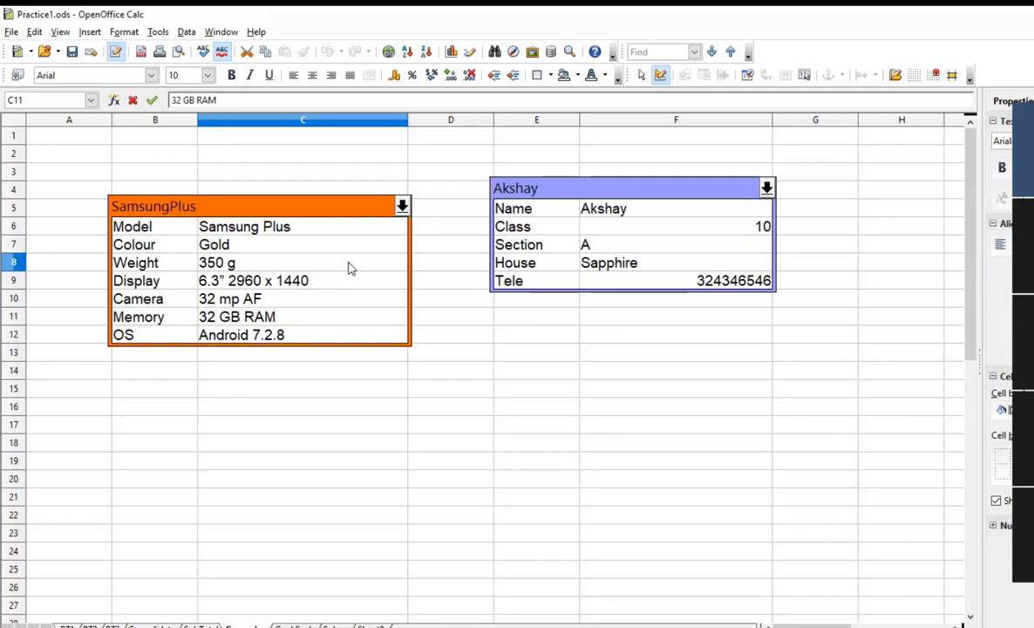
{"action": "left_click", "coordinate": [347, 268]}
Switch to the SamsungN8 and SamsungA7 scenarios and back to SamsungPlus to check whether its edited values are kept.
{"action": "left_click", "coordinate": [401, 208]}
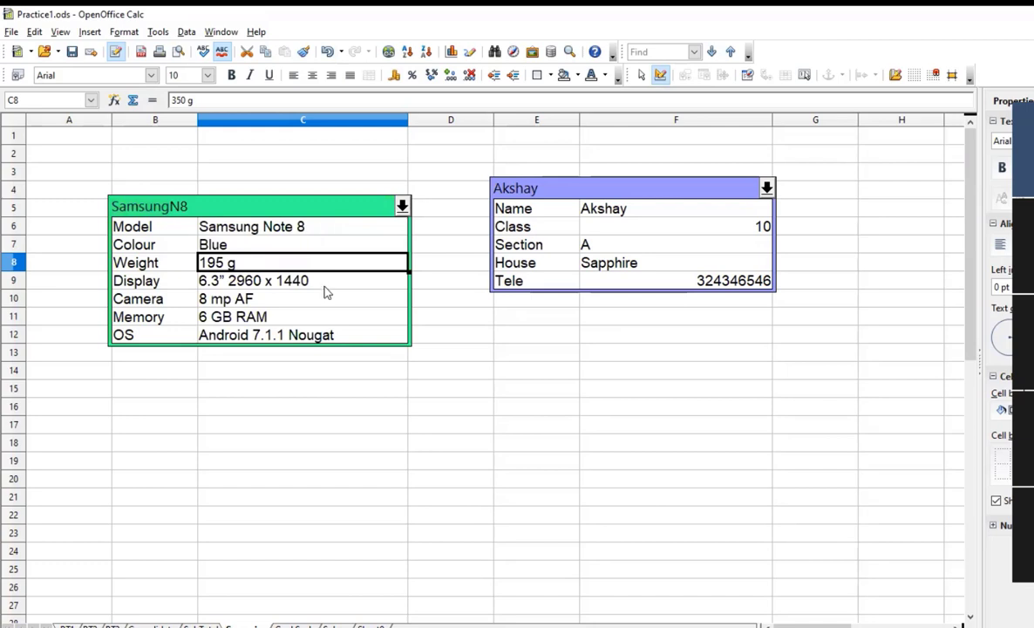
{"action": "left_click", "coordinate": [378, 203]}
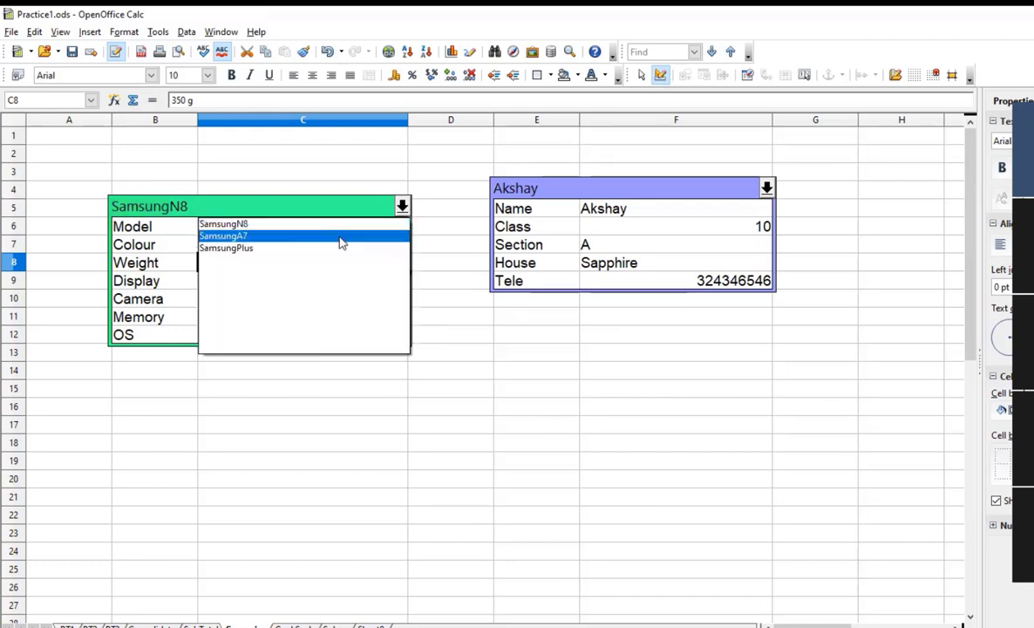
{"action": "left_click", "coordinate": [341, 235]}
{"action": "left_click", "coordinate": [373, 201]}
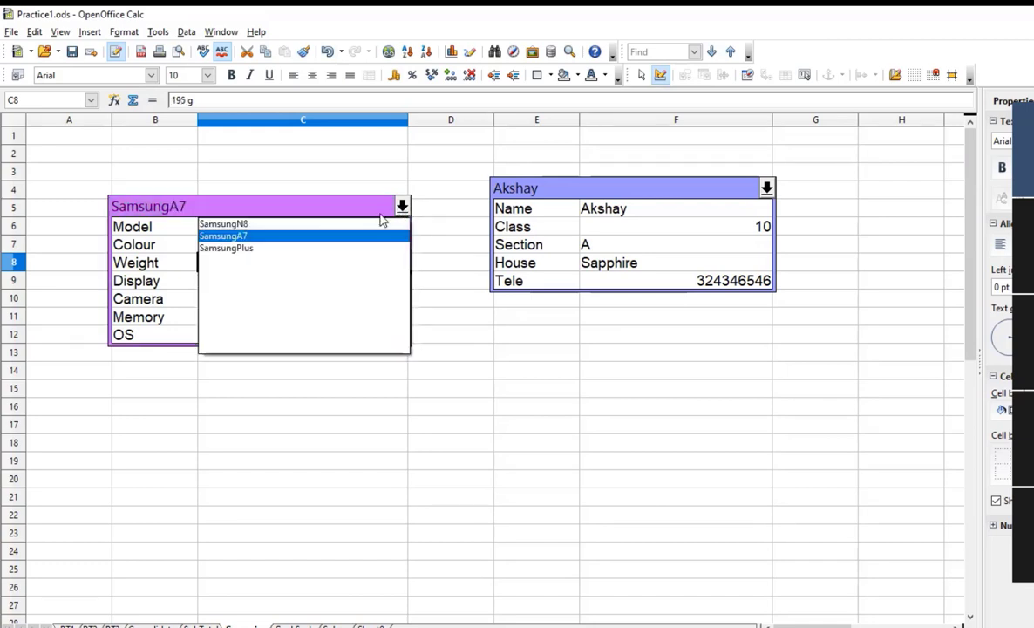
{"action": "left_click", "coordinate": [312, 249]}
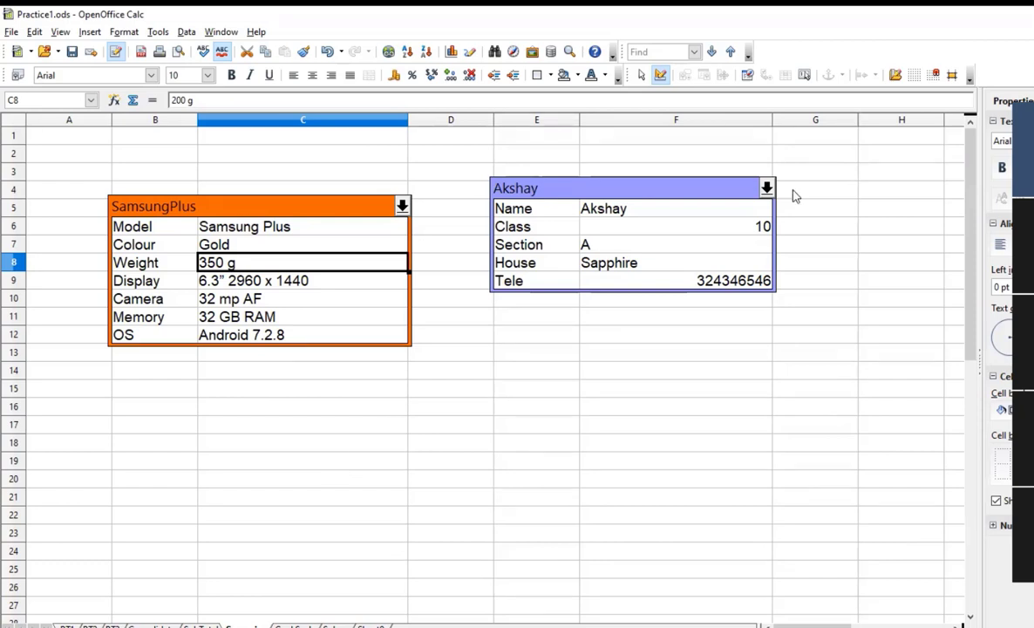
Show the first student scenario in the student details table and try changing its Class value in F6 to 12.
{"action": "left_click", "coordinate": [758, 206]}
{"action": "left_click", "coordinate": [767, 188]}
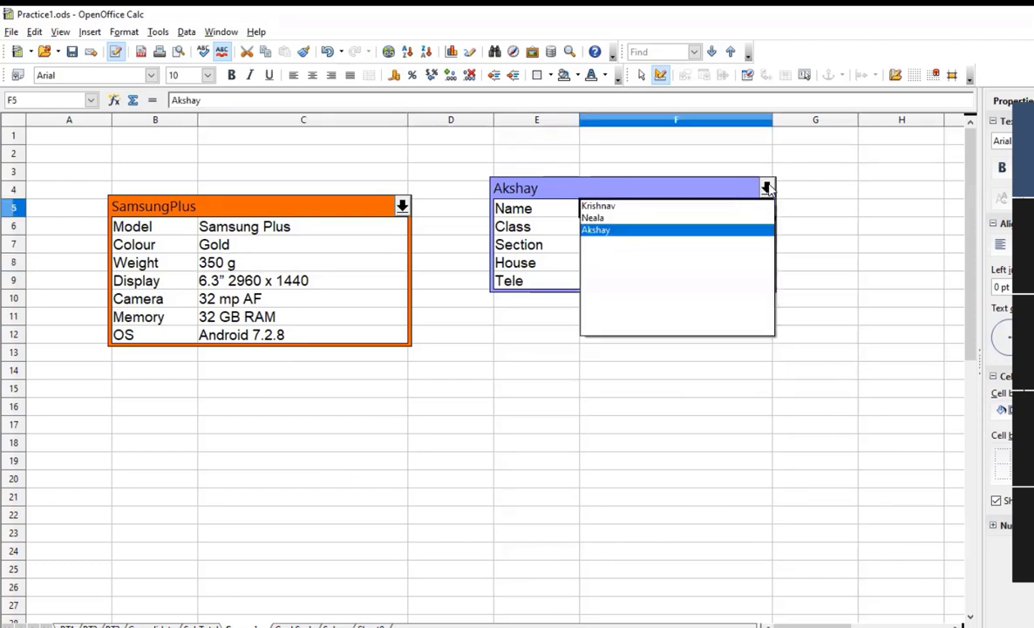
{"action": "left_click", "coordinate": [721, 209]}
{"action": "left_click", "coordinate": [710, 228]}
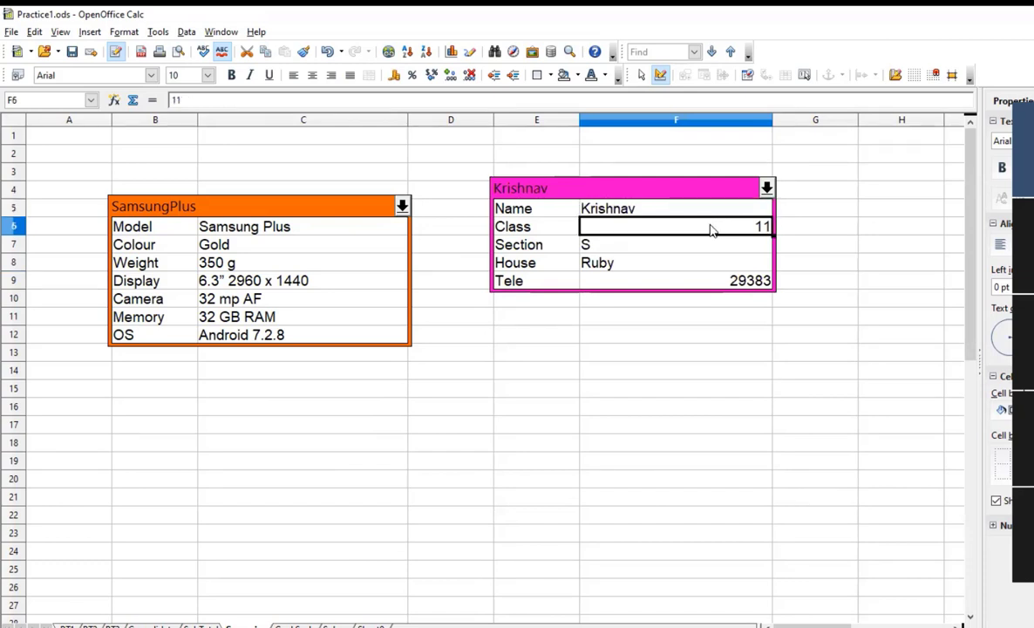
{"action": "type", "text": "12"}
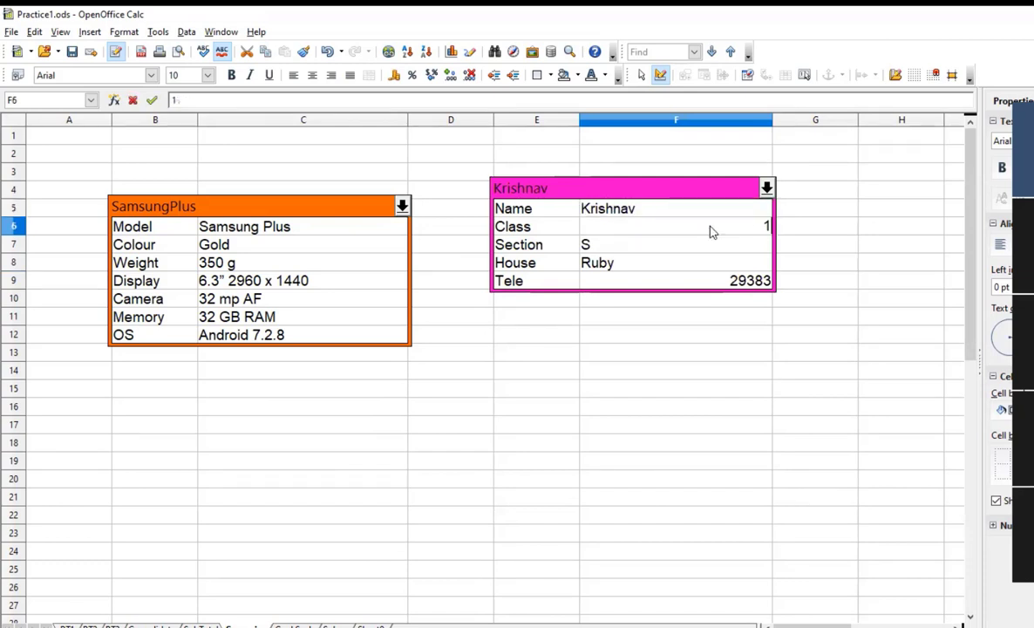
Try changing the House value in F8 of the displayed student scenario to Diamond.
{"action": "left_click", "coordinate": [700, 267]}
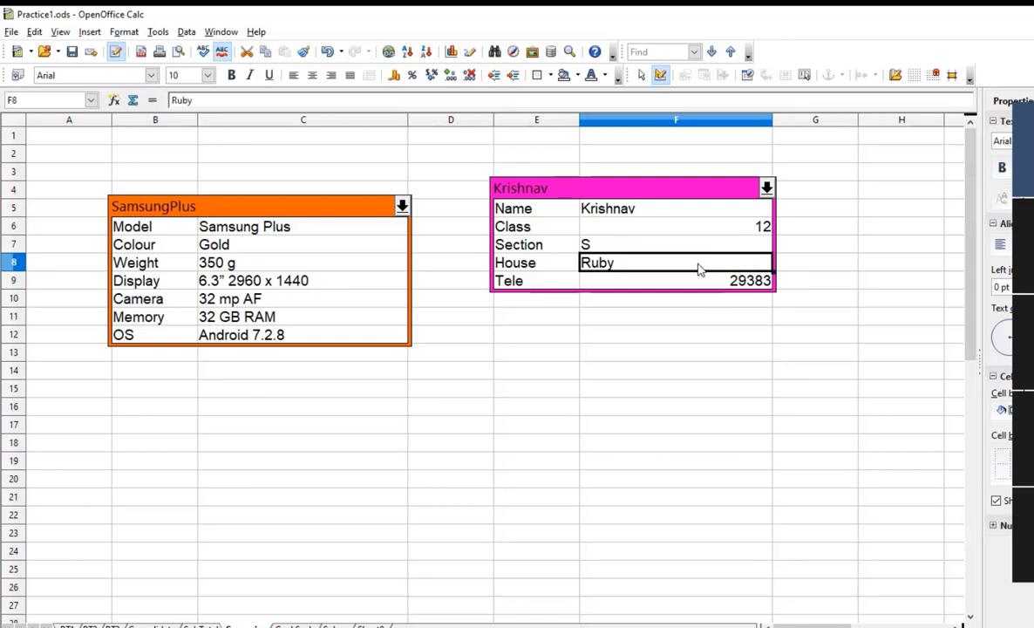
{"action": "type", "text": "Diamond"}
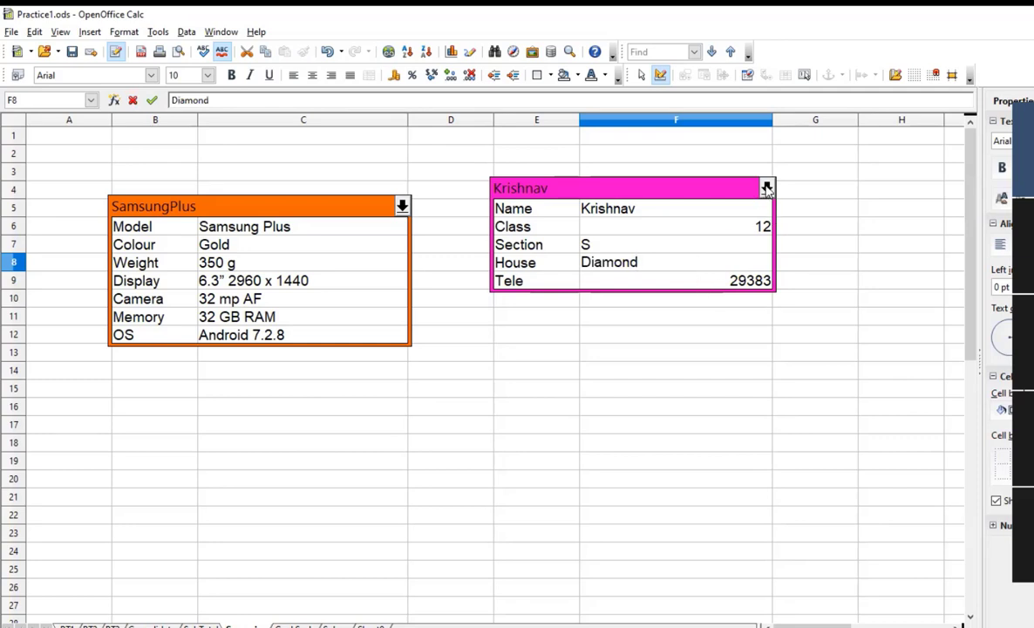
{"action": "left_click", "coordinate": [757, 229]}
{"action": "left_click", "coordinate": [724, 244]}
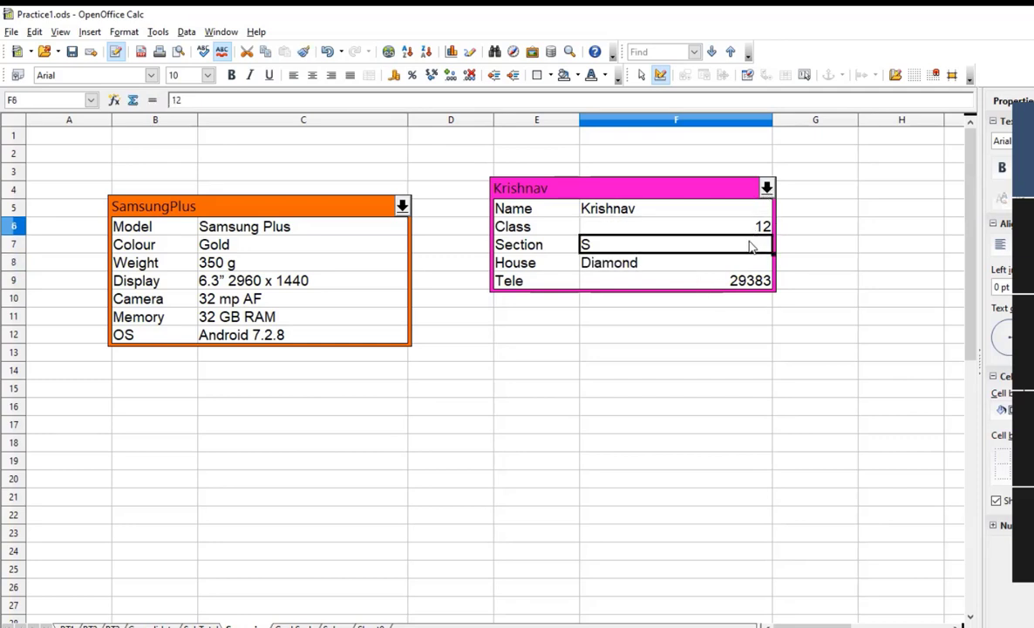
Switch to the second student scenario and back to the first to check its Class and House values.
{"action": "left_click", "coordinate": [767, 189]}
{"action": "left_click", "coordinate": [720, 225]}
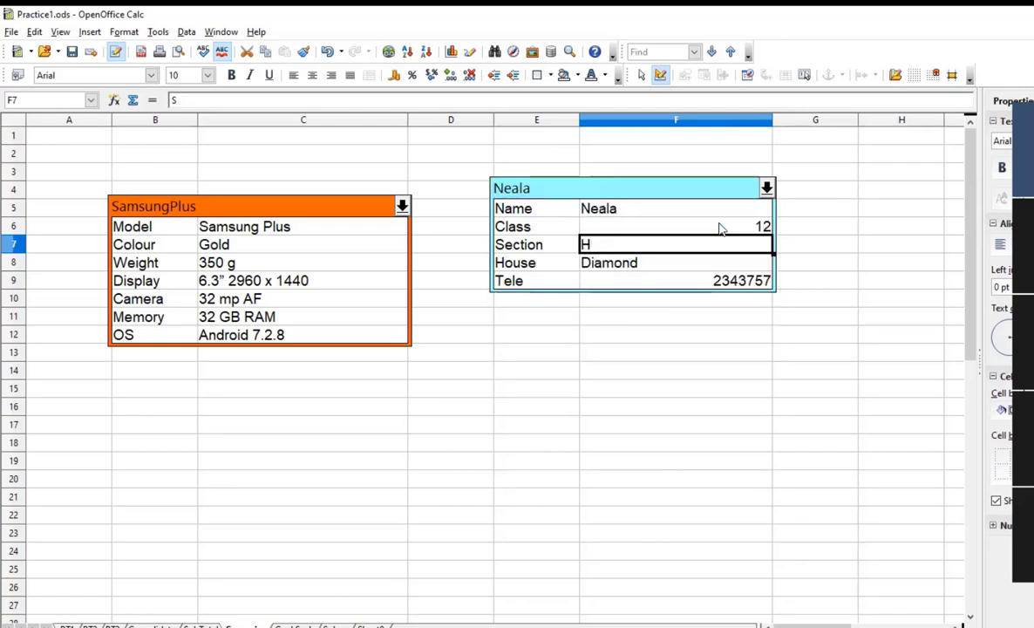
{"action": "left_click", "coordinate": [720, 258]}
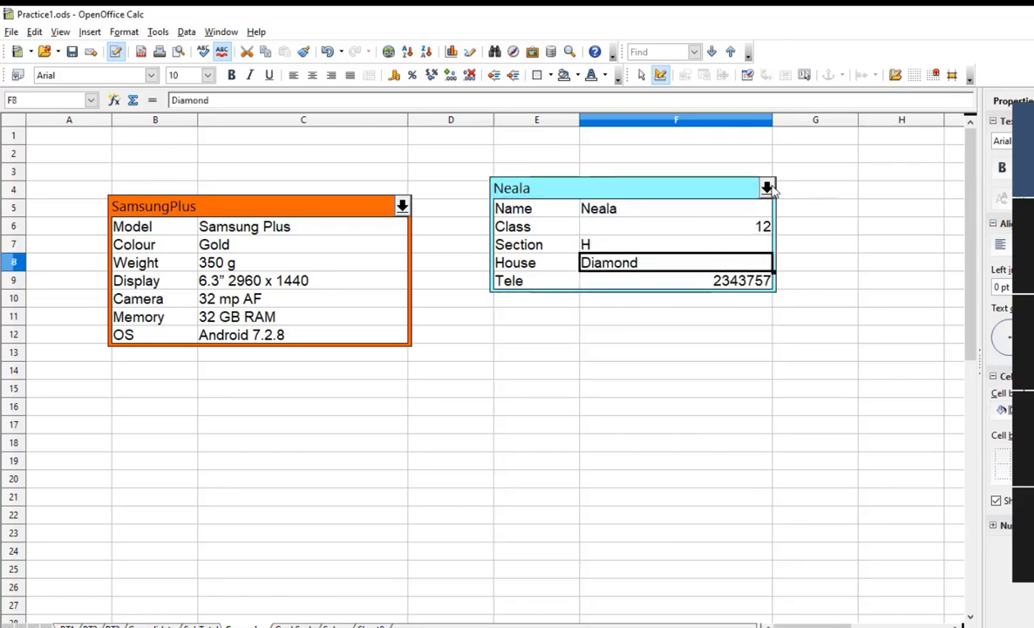
{"action": "left_click", "coordinate": [723, 186]}
{"action": "left_click", "coordinate": [712, 206]}
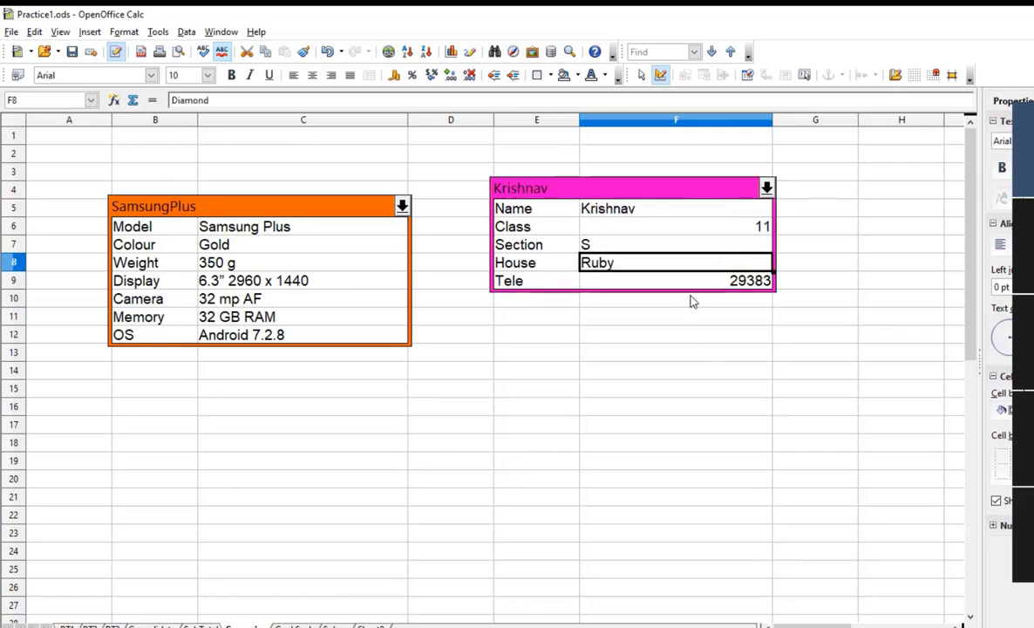